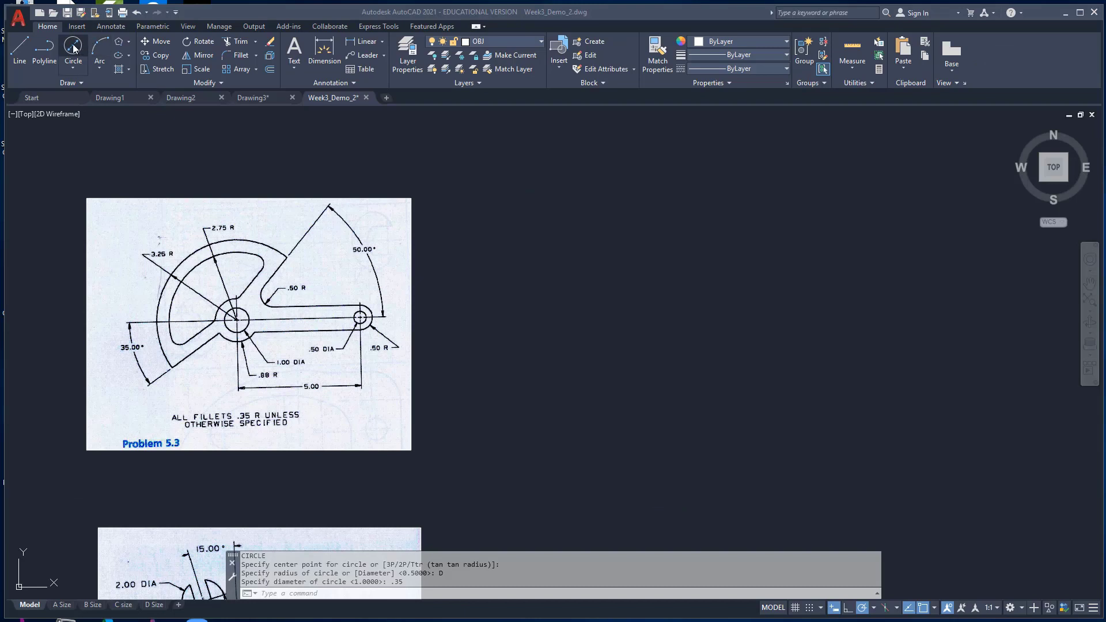
- Draw a circle with a radius of 3.25 in the empty area beside the Problem 5.3 reference image
{"action": "left_click", "coordinate": [73, 70]}
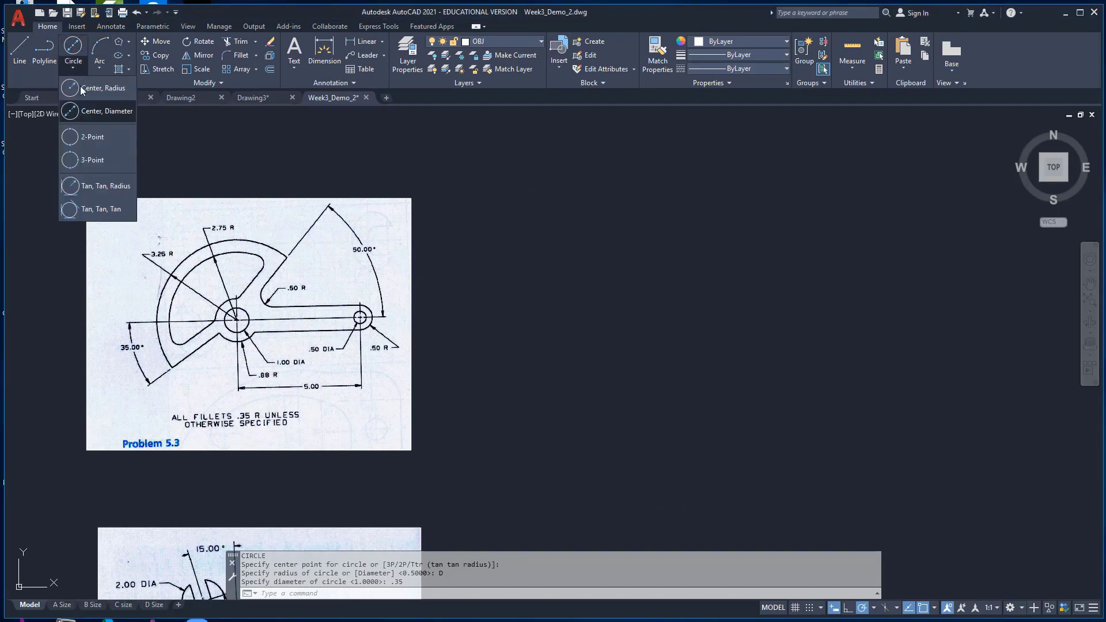
{"action": "left_click", "coordinate": [84, 99]}
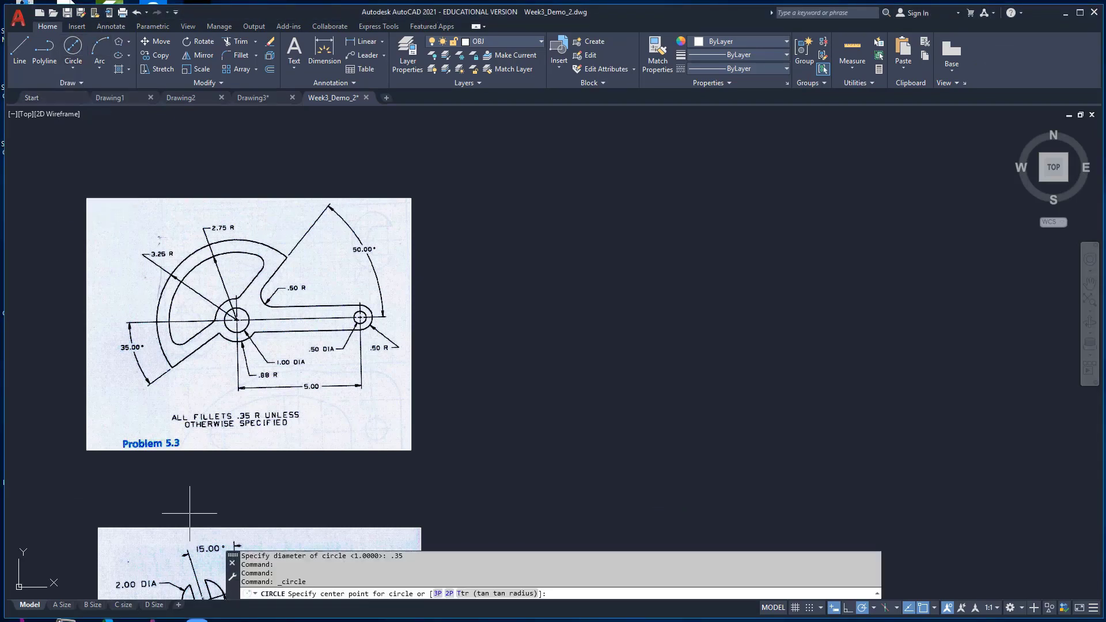
{"action": "left_click", "coordinate": [681, 334]}
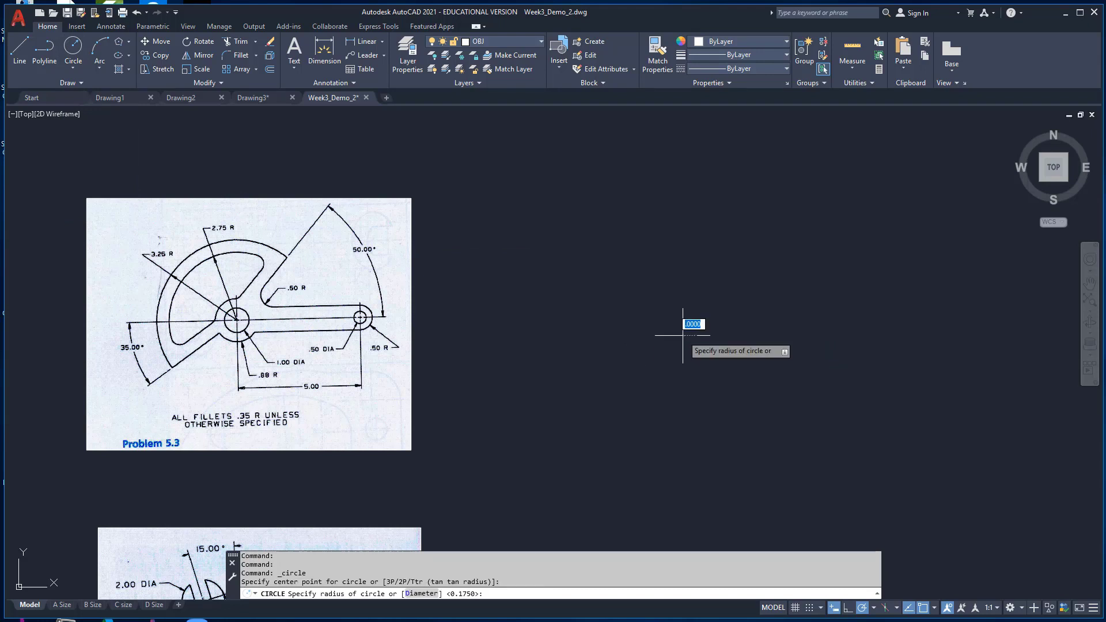
{"action": "type", "text": "3.2"}
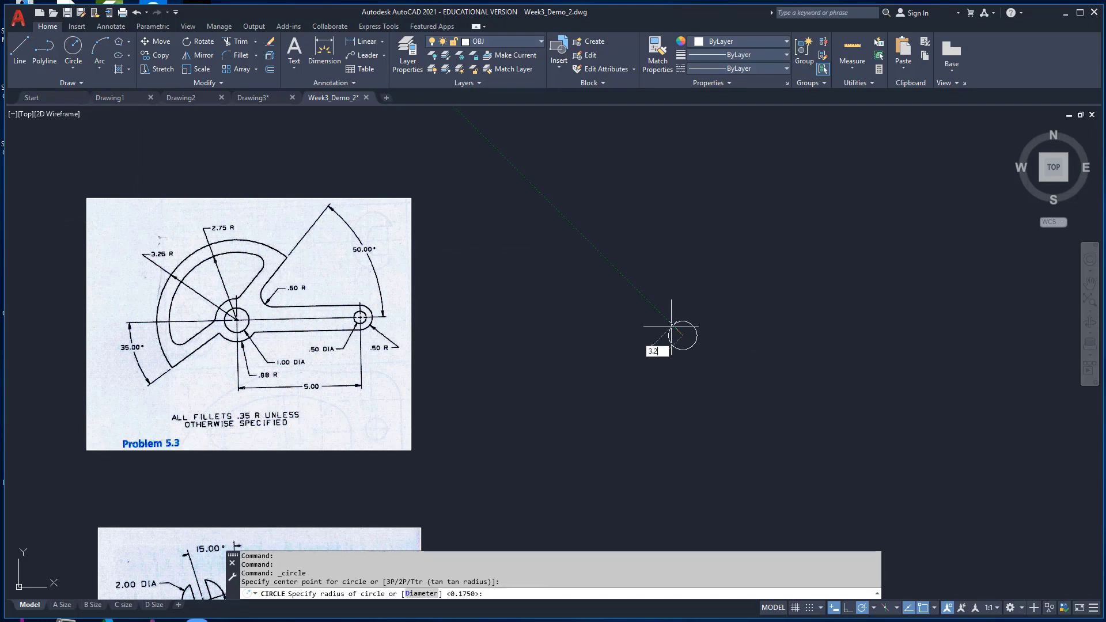
{"action": "type", "text": "5"}
{"action": "key", "text": "Return"}
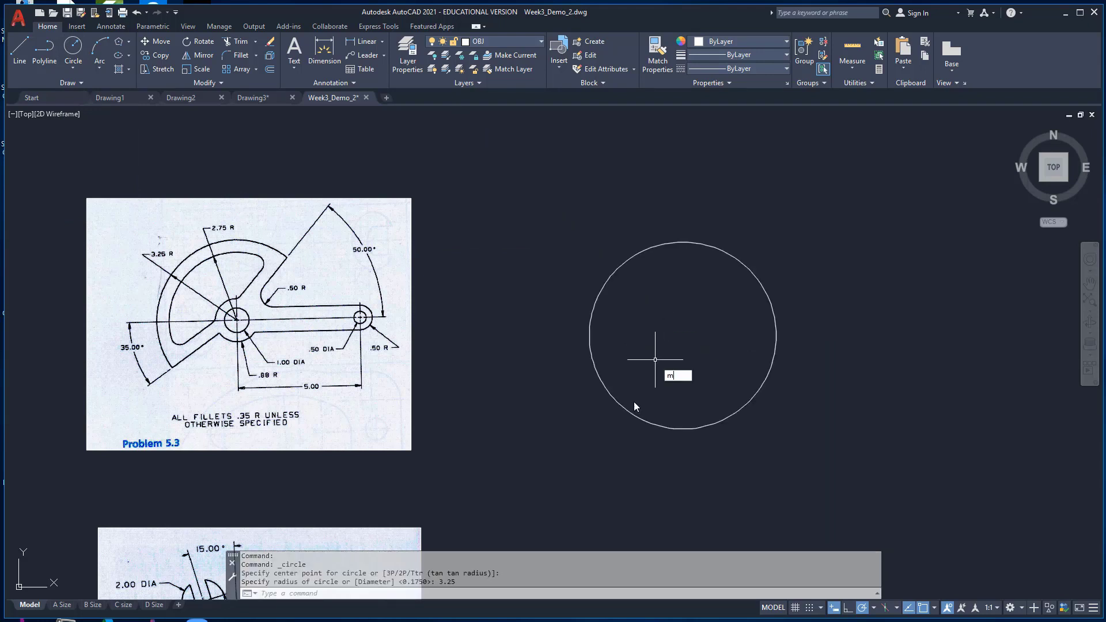
- Move the 3.25 radius circle closer to the Problem 5.3 reference image
{"action": "type", "text": "m"}
{"action": "key", "text": "Return"}
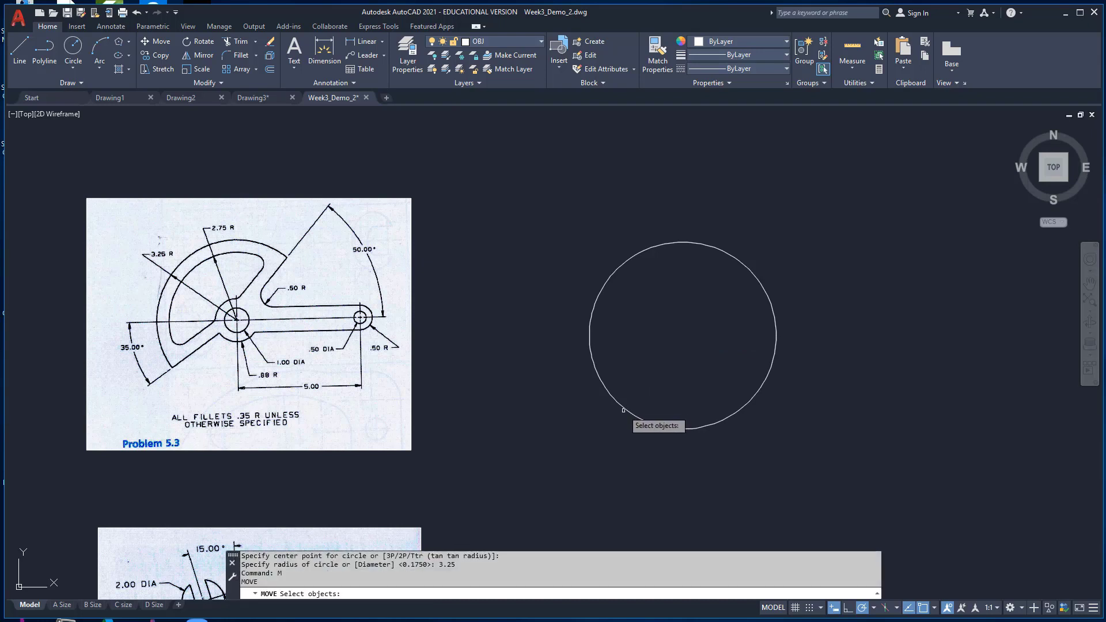
{"action": "left_click", "coordinate": [623, 410]}
{"action": "key", "text": "Return"}
{"action": "left_click", "coordinate": [670, 349]}
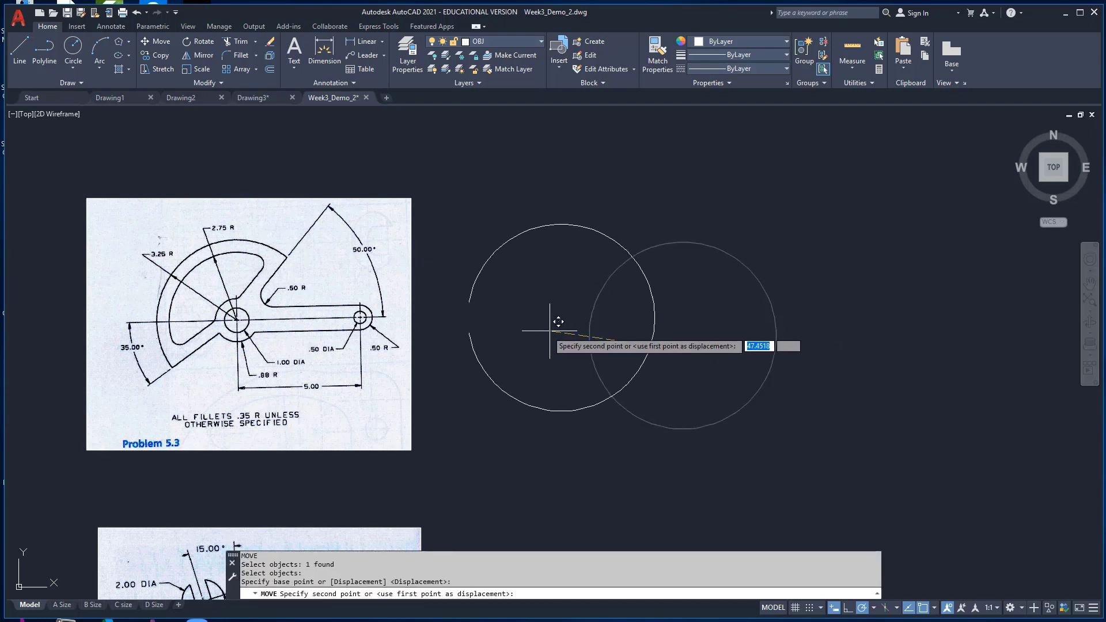
{"action": "left_click", "coordinate": [527, 323]}
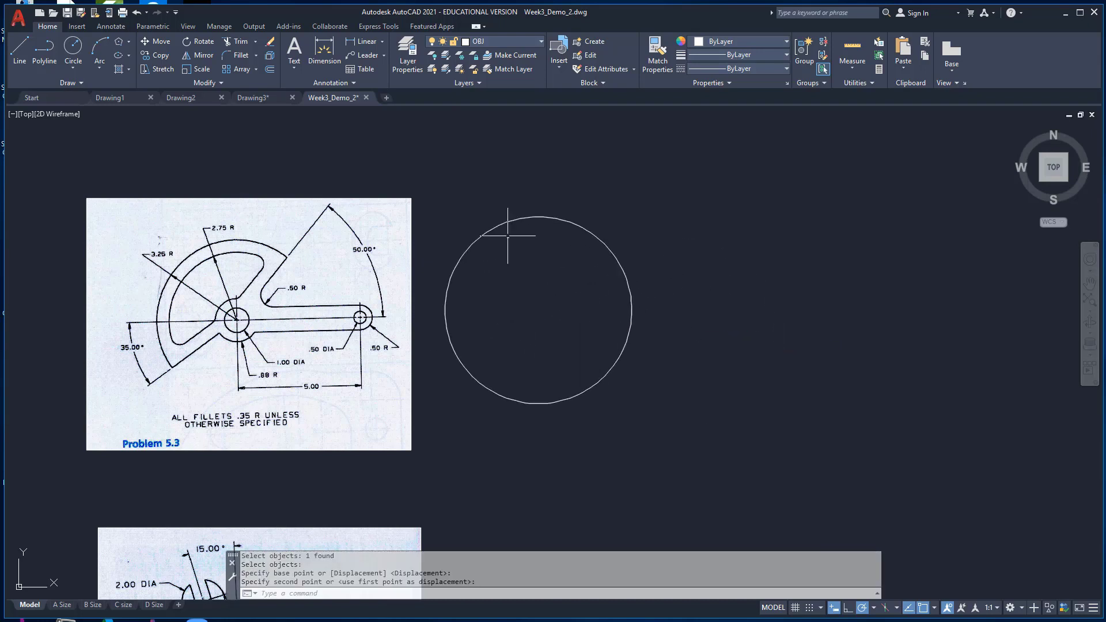
- Draw a concentric circle with a radius of 2.75 inside the large circle
{"action": "left_click", "coordinate": [74, 53]}
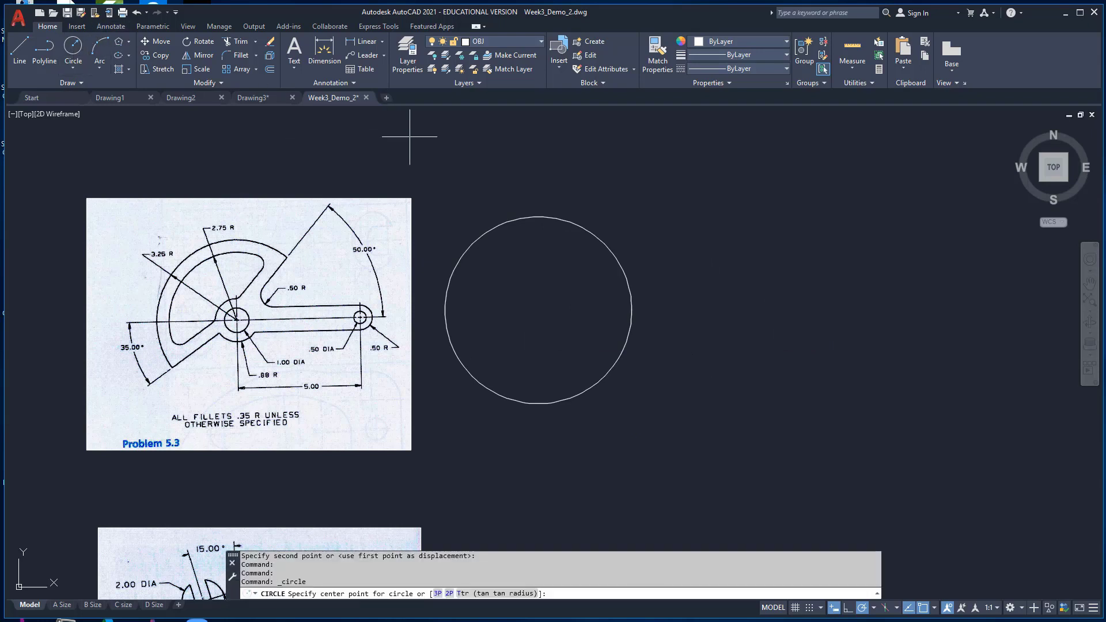
{"action": "left_click", "coordinate": [538, 310]}
{"action": "type", "text": "2.7"}
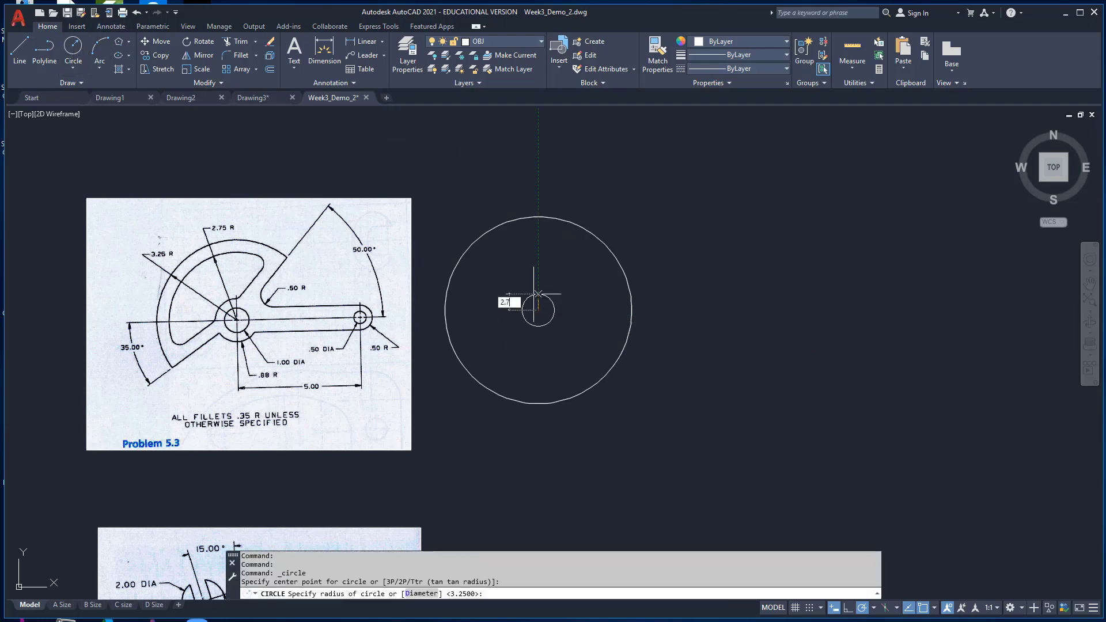
{"action": "type", "text": "5"}
{"action": "key", "text": "Return"}
- Draw the hub's outer circle with a radius of .88 at the common centre
{"action": "key", "text": "Return"}
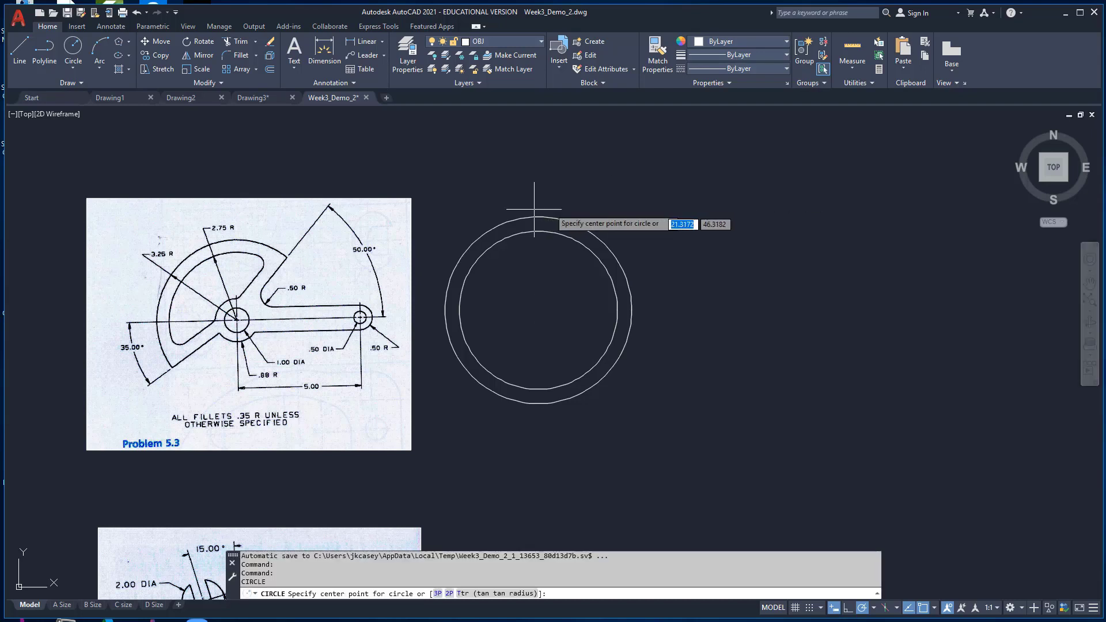
{"action": "left_click", "coordinate": [538, 310]}
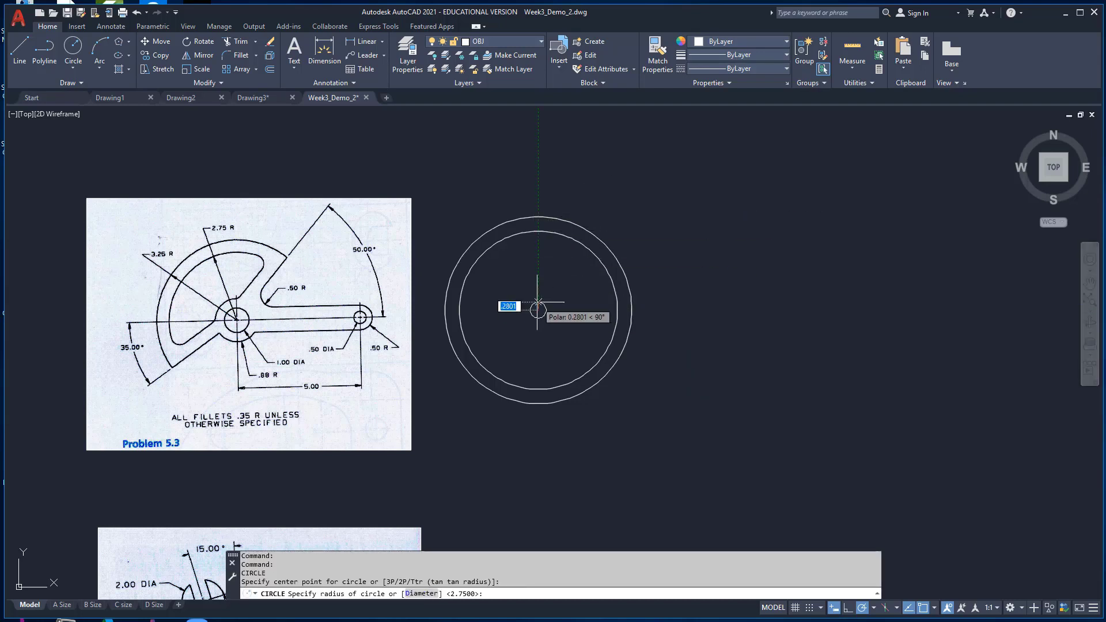
{"action": "type", "text": ".88"}
{"action": "key", "text": "Return"}
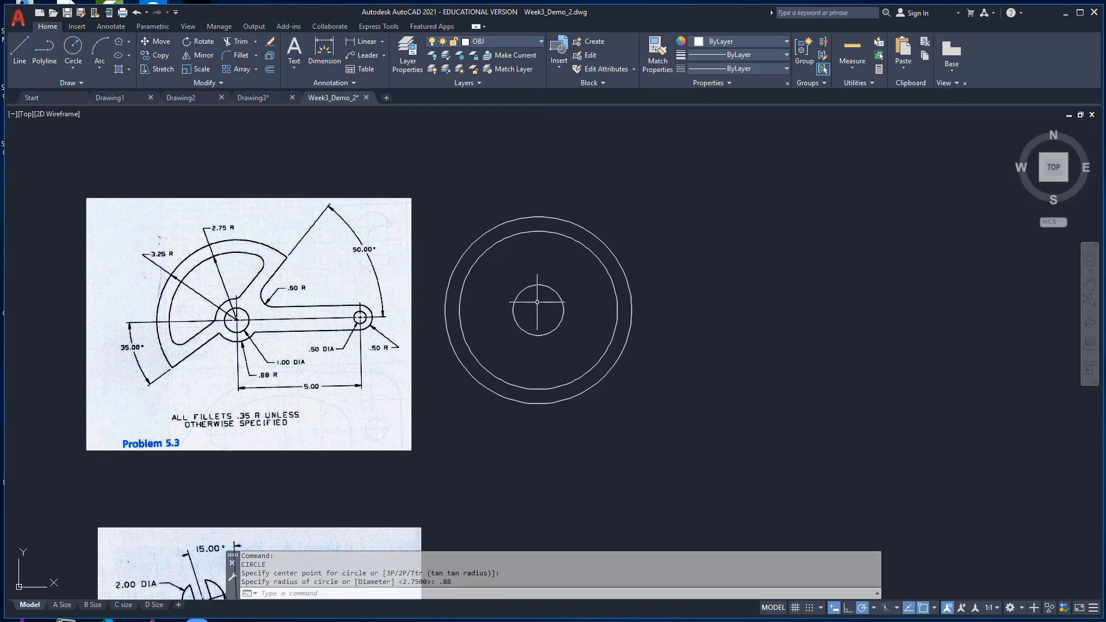
- Draw the hub's hole as a circle with a diameter of 1 at the common centre
{"action": "key", "text": "Return"}
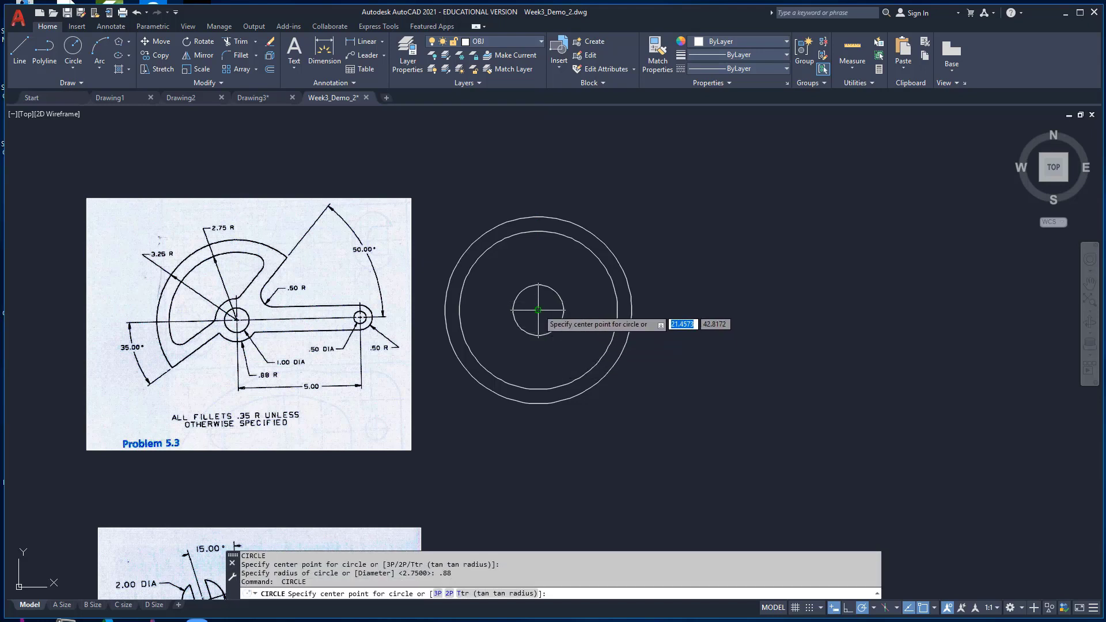
{"action": "left_click", "coordinate": [538, 311]}
{"action": "left_click", "coordinate": [428, 597]}
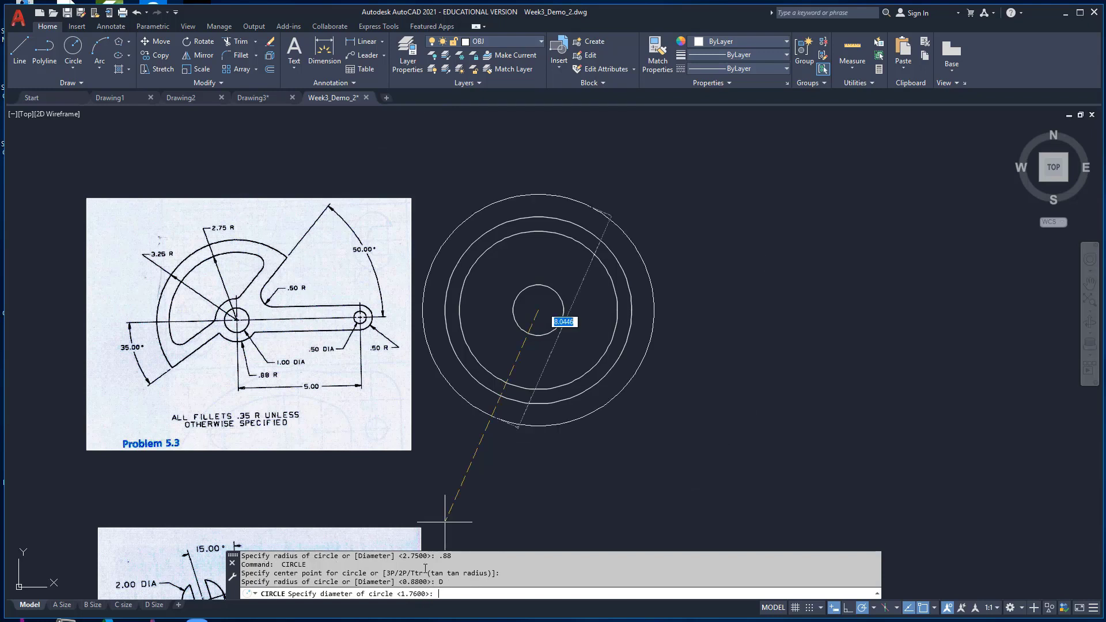
{"action": "key", "text": "Return"}
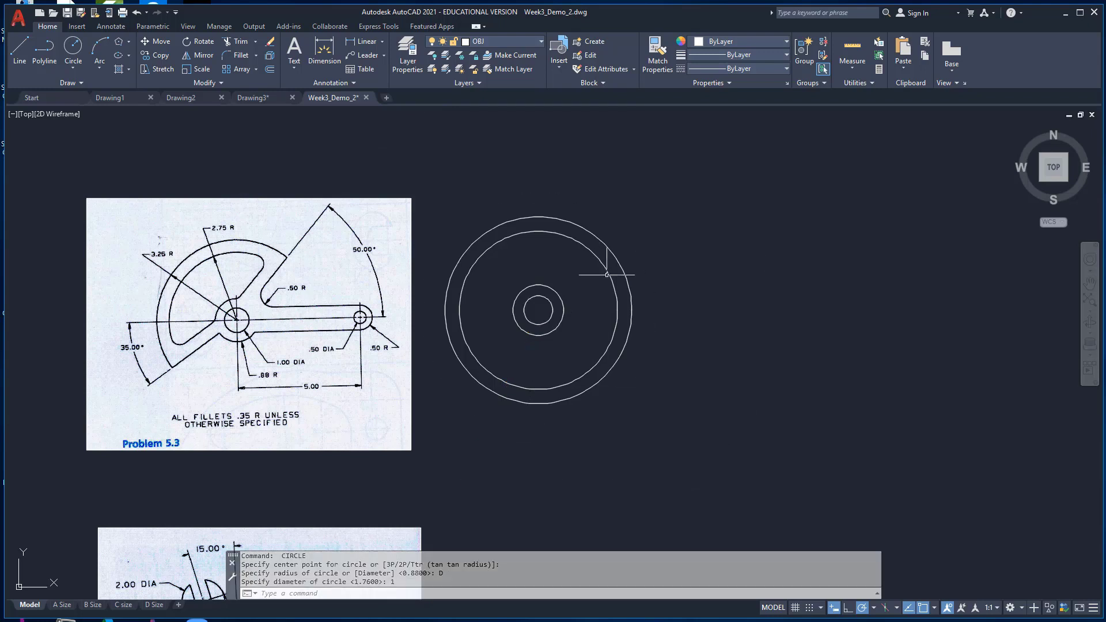
- Draw a horizontal line 5 units long to the right from the common centre of the circles
{"action": "left_click", "coordinate": [27, 43]}
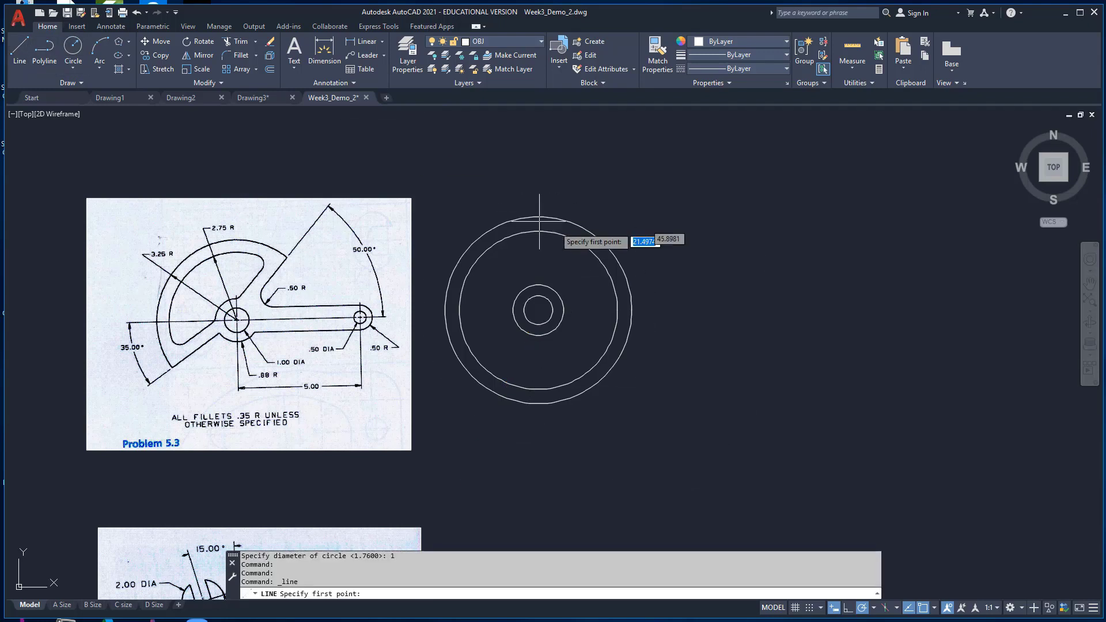
{"action": "left_click", "coordinate": [537, 310]}
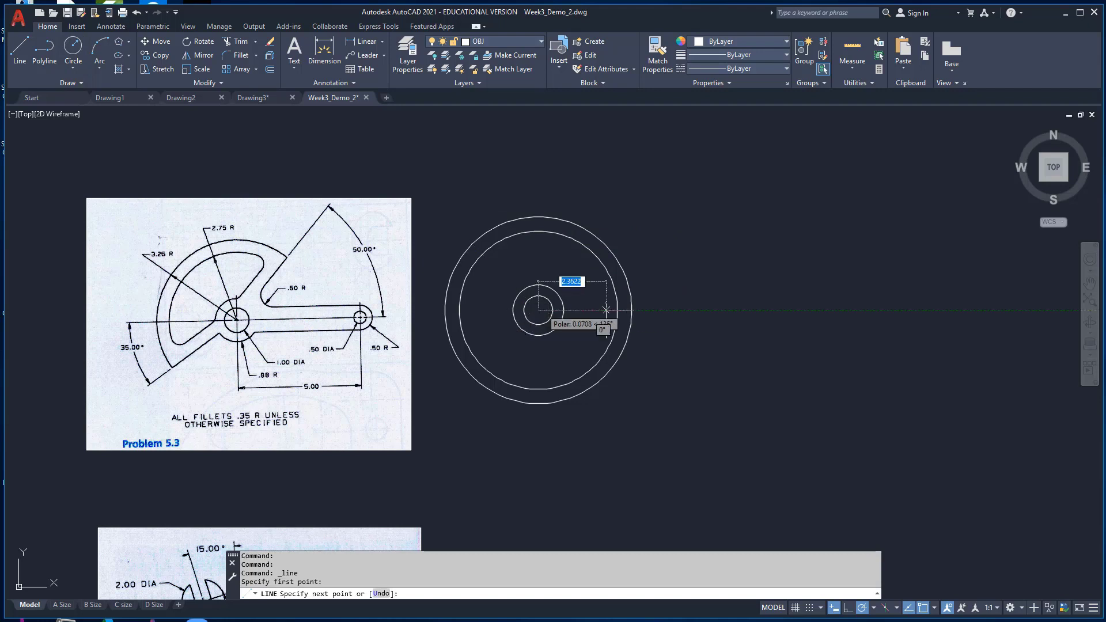
{"action": "type", "text": "5"}
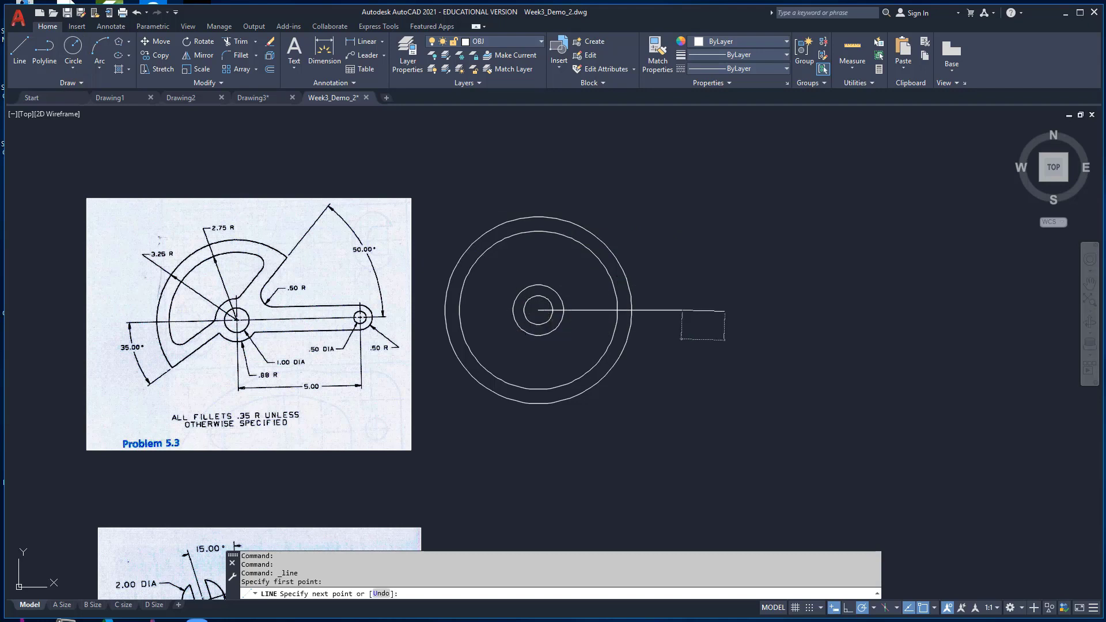
{"action": "key", "text": "Return"}
{"action": "key", "text": "Return"}
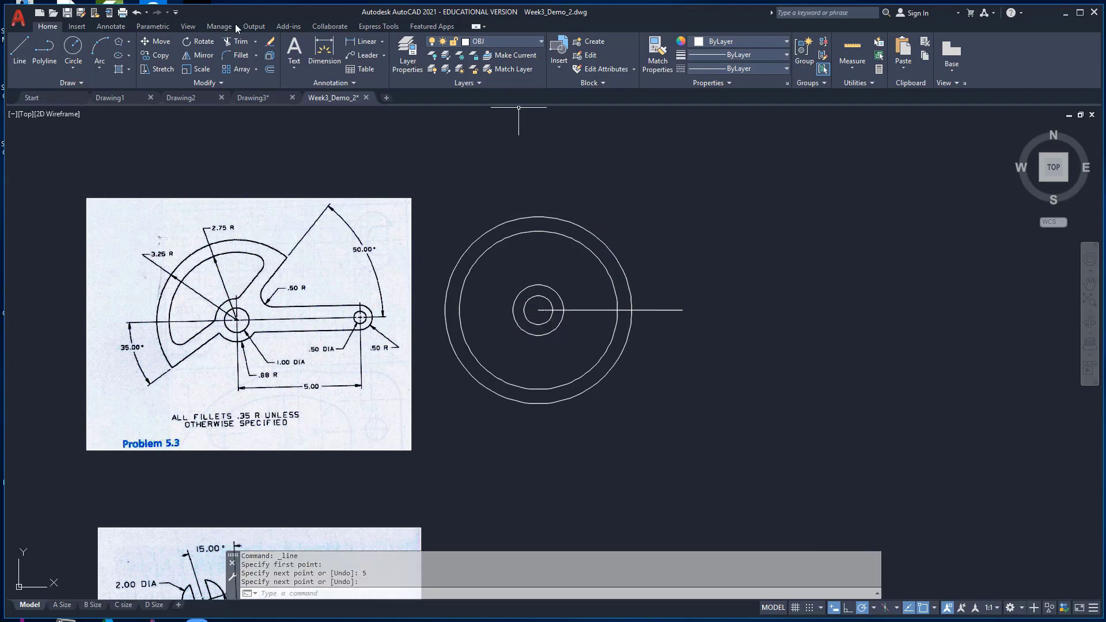
- Draw a circle with a radius of .5 centred on the right end of the horizontal line
{"action": "left_click", "coordinate": [73, 48]}
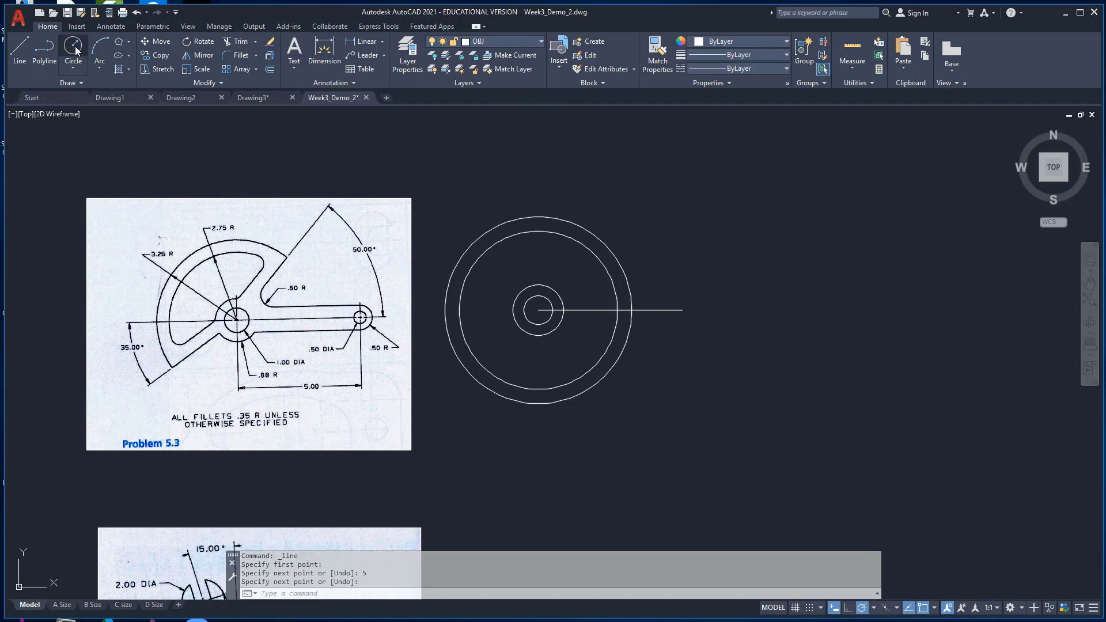
{"action": "left_click", "coordinate": [671, 311]}
{"action": "type", "text": ".5"}
{"action": "key", "text": "Return"}
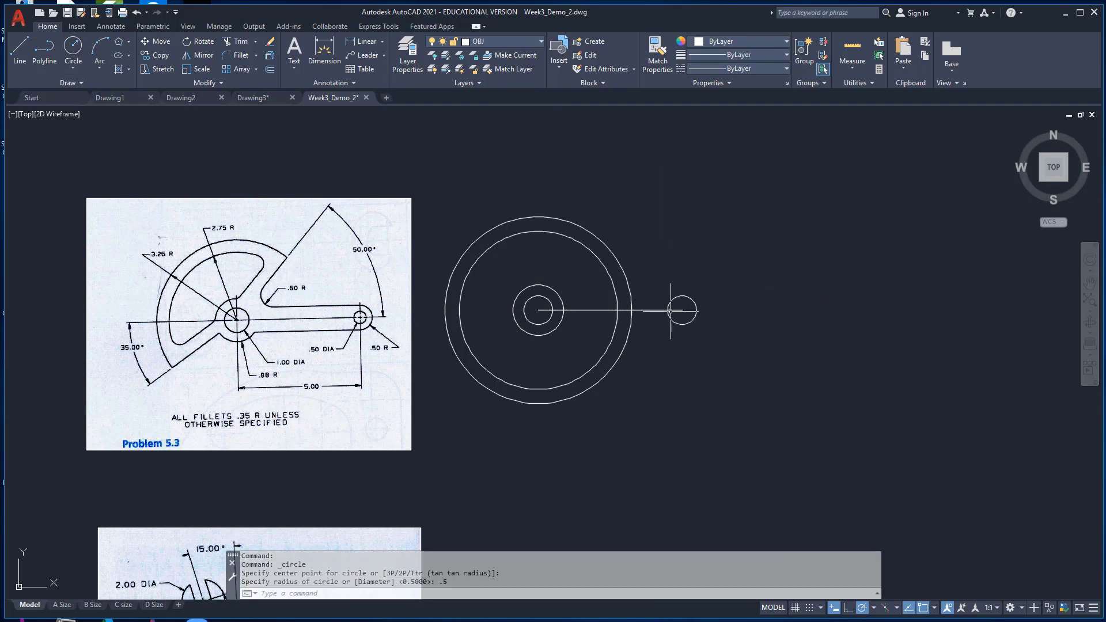
- Draw the arm's two horizontal edges from the top and bottom of the .5 radius end circle to the .88 radius hub circle
{"action": "left_click", "coordinate": [20, 51]}
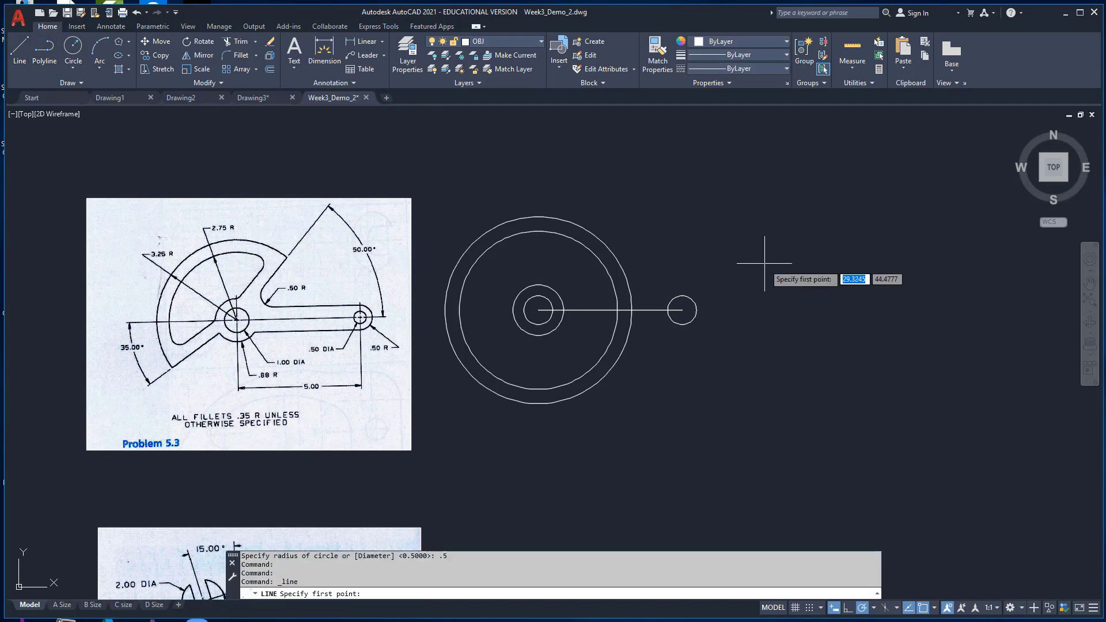
{"action": "left_click", "coordinate": [685, 293]}
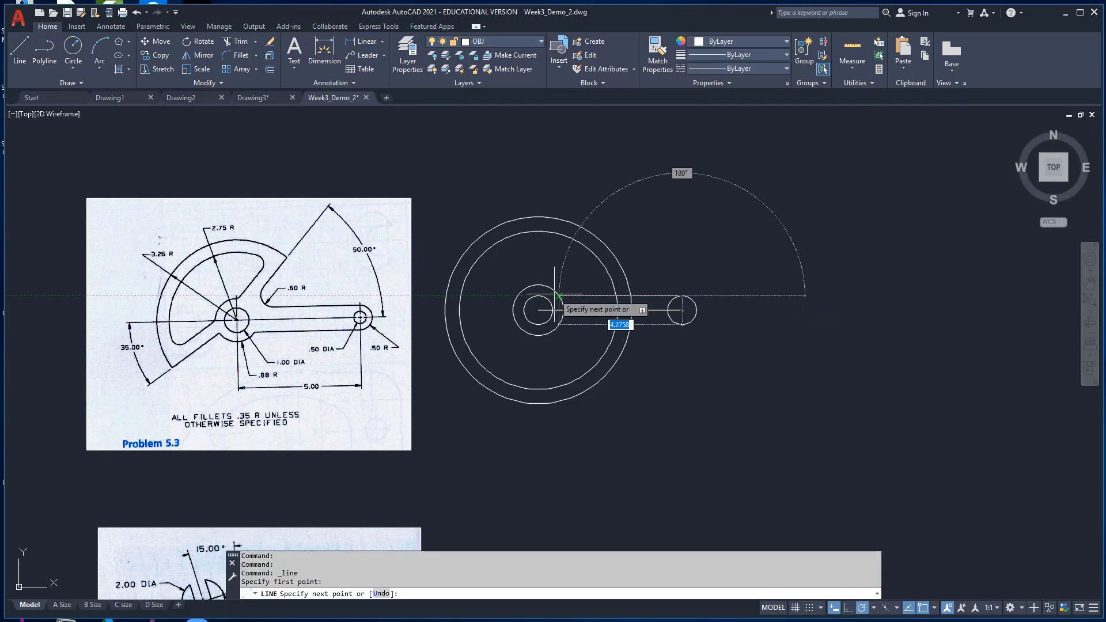
{"action": "left_click", "coordinate": [557, 295]}
{"action": "key", "text": "Return"}
{"action": "key", "text": "Return"}
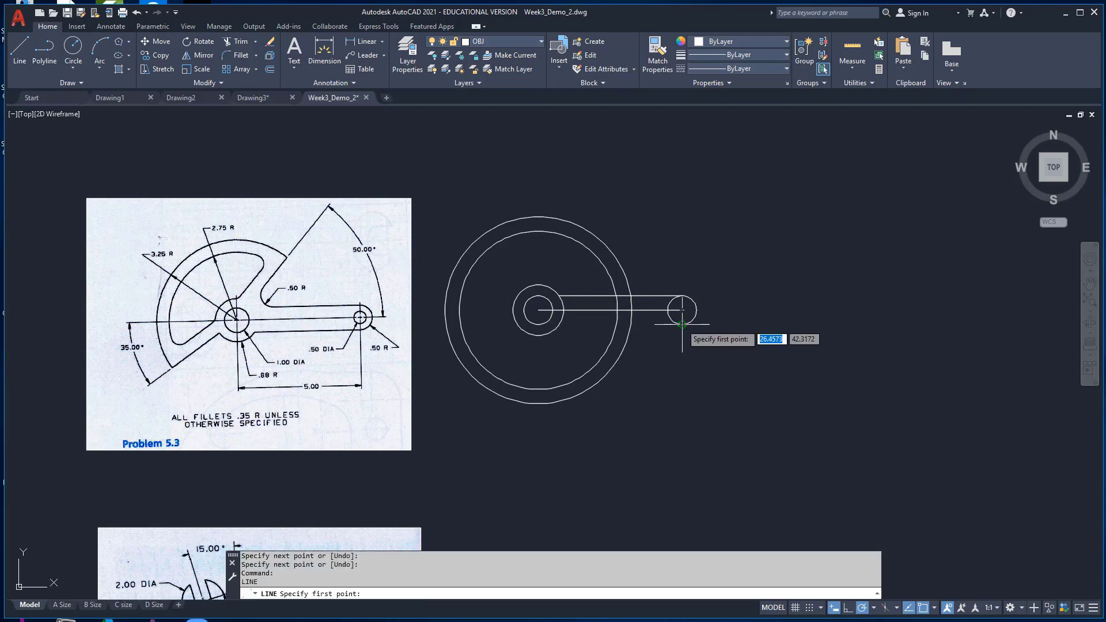
{"action": "left_click", "coordinate": [682, 324]}
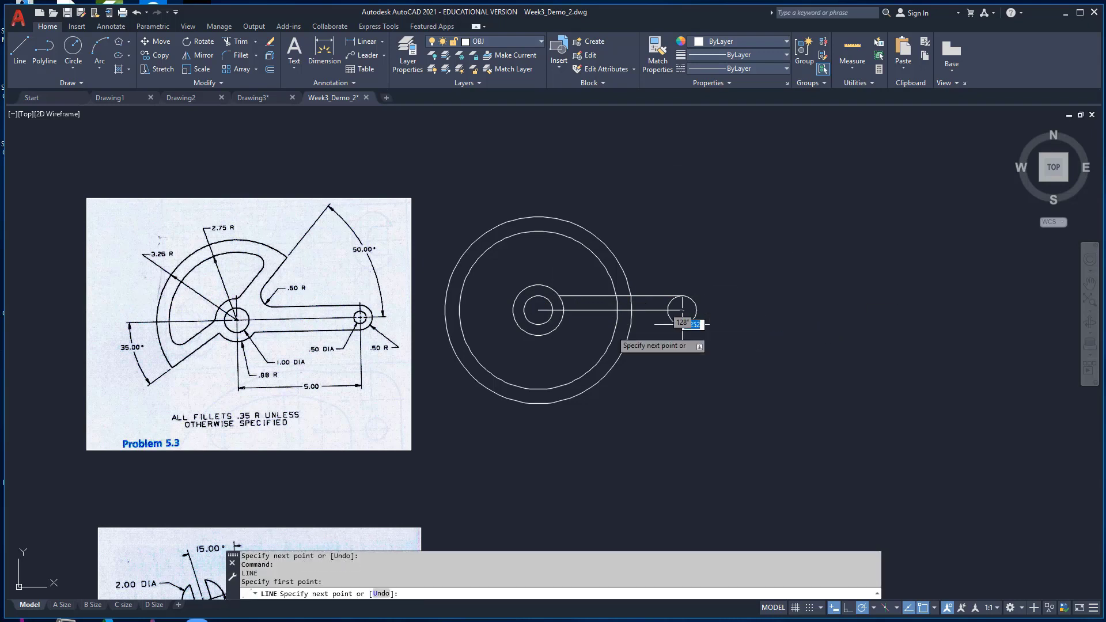
{"action": "left_click", "coordinate": [558, 324]}
{"action": "key", "text": "Return"}
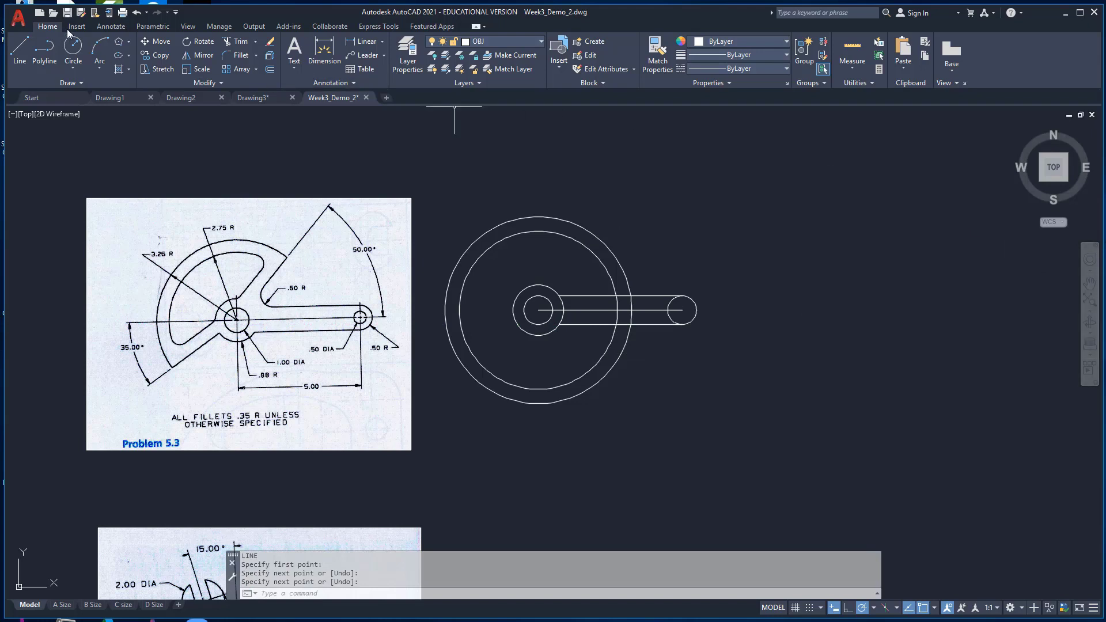
- Draw the arm's end hole as a circle with a diameter of .5, concentric with the end circle
{"action": "left_click", "coordinate": [73, 46]}
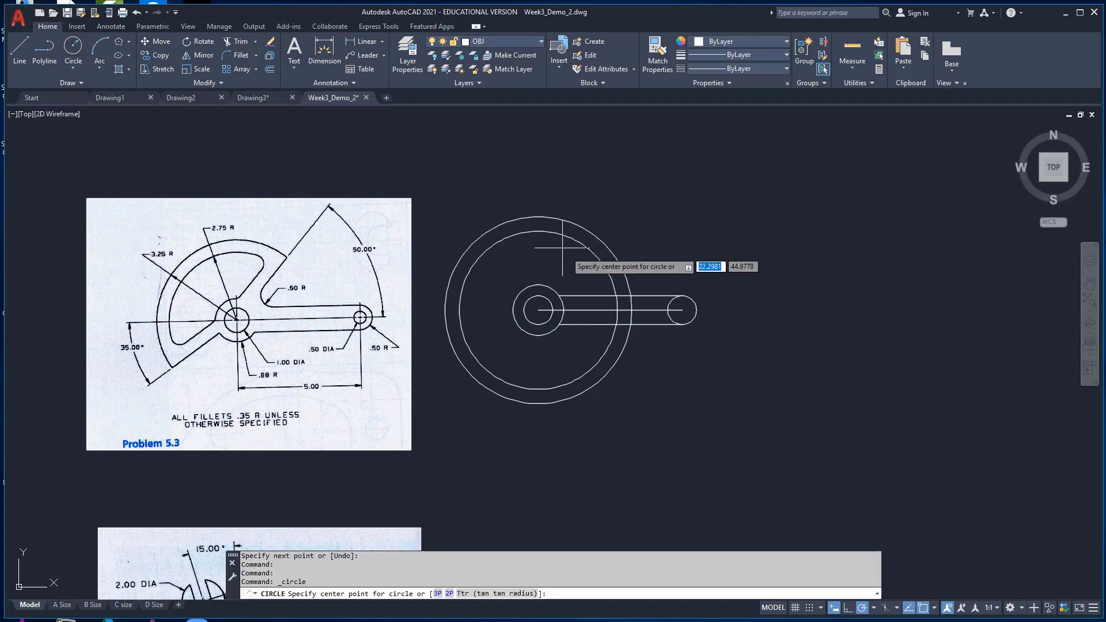
{"action": "left_click", "coordinate": [682, 310]}
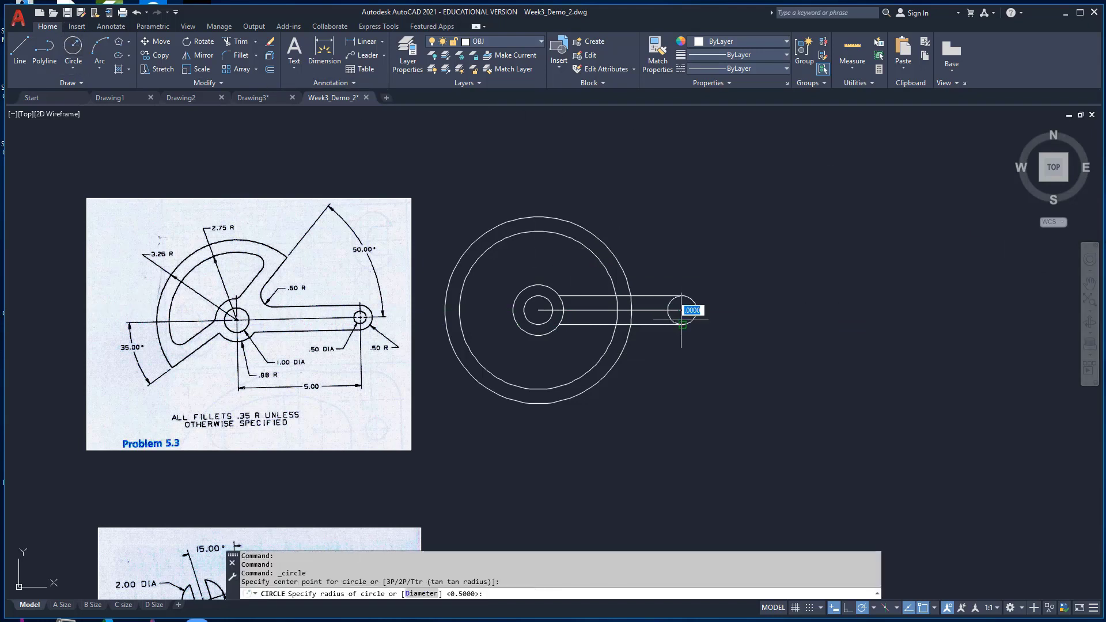
{"action": "left_click", "coordinate": [430, 596]}
{"action": "type", "text": ".5"}
{"action": "key", "text": "Return"}
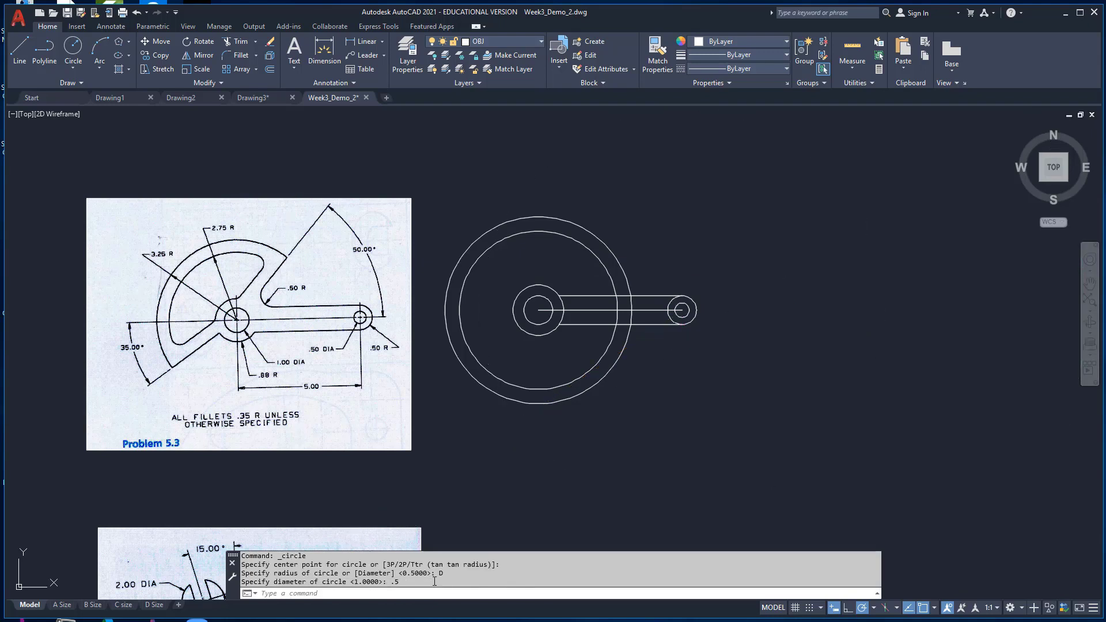
- Trim the inner half of the arm's end circle and the part of the hub circle between the arm's edges
{"action": "left_click", "coordinate": [236, 41]}
{"action": "left_click", "coordinate": [667, 312]}
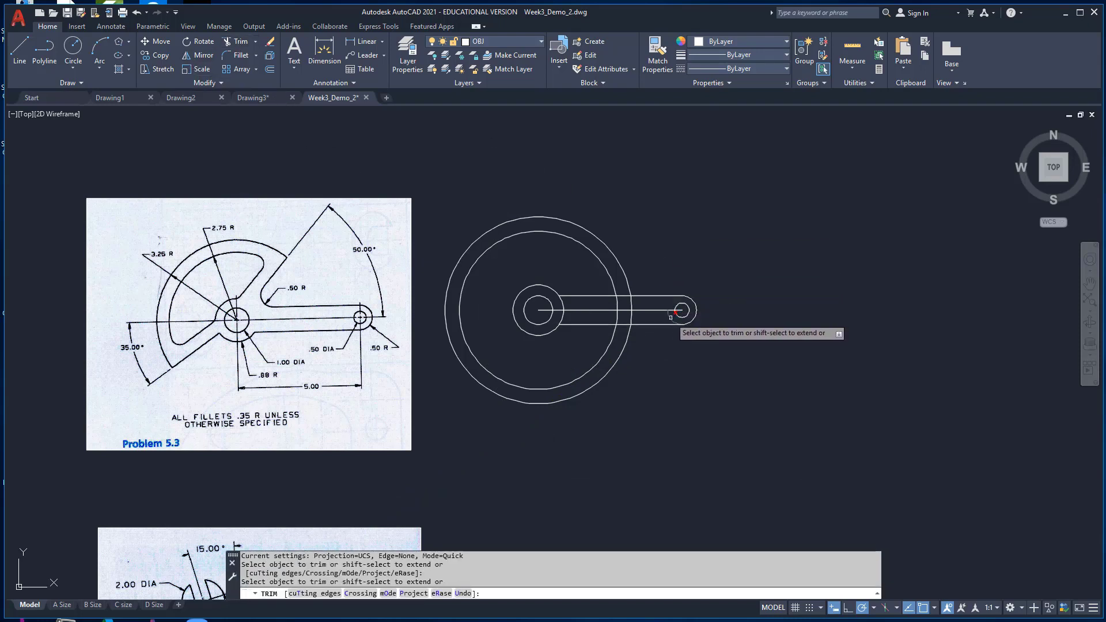
{"action": "left_click", "coordinate": [671, 316]}
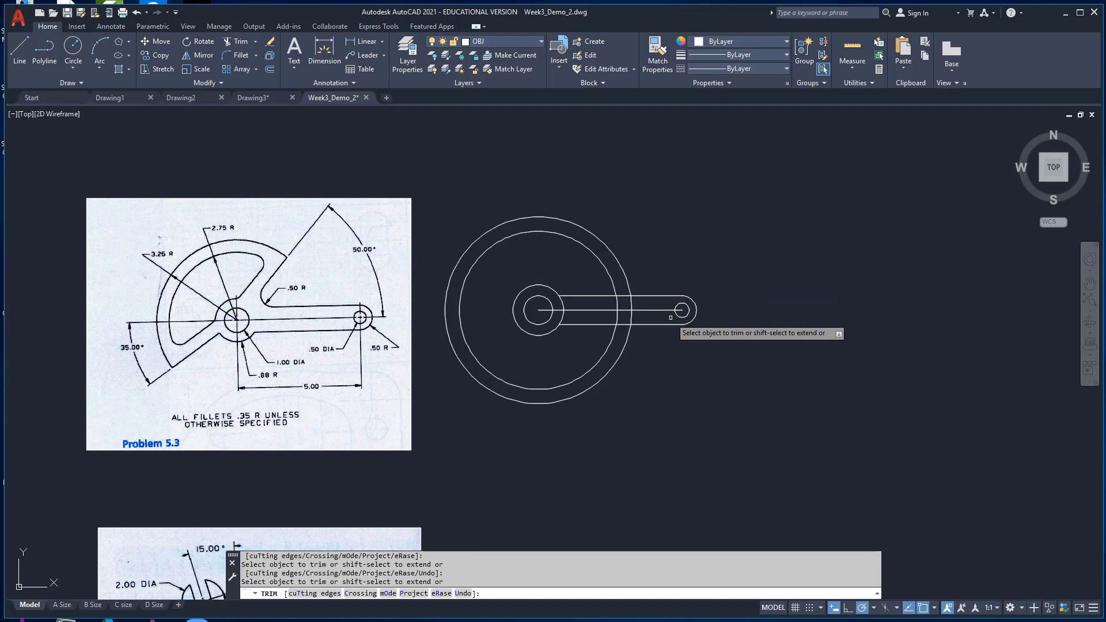
{"action": "left_click", "coordinate": [561, 316]}
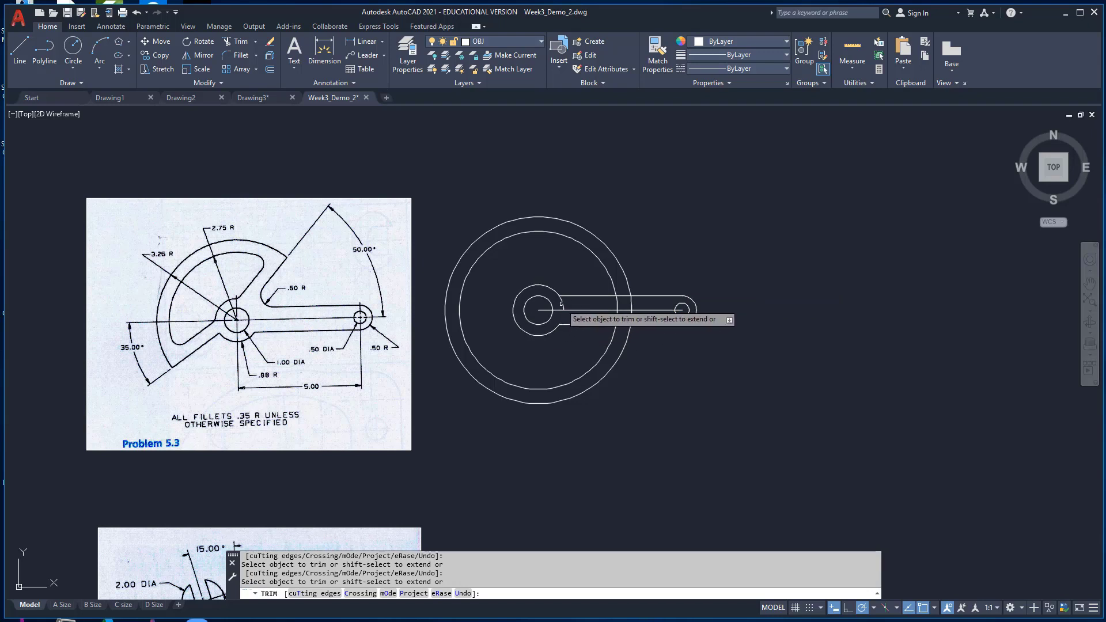
{"action": "key", "text": "Return"}
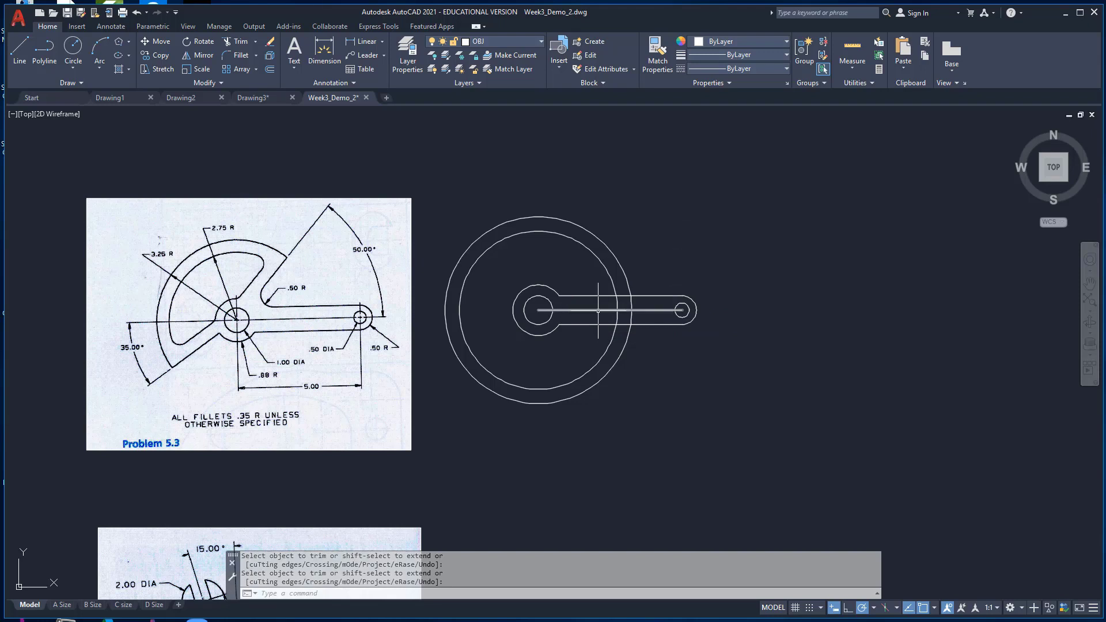
- Rotate the arm's horizontal centre line 50 degrees about the hub centre
{"action": "left_click", "coordinate": [186, 42]}
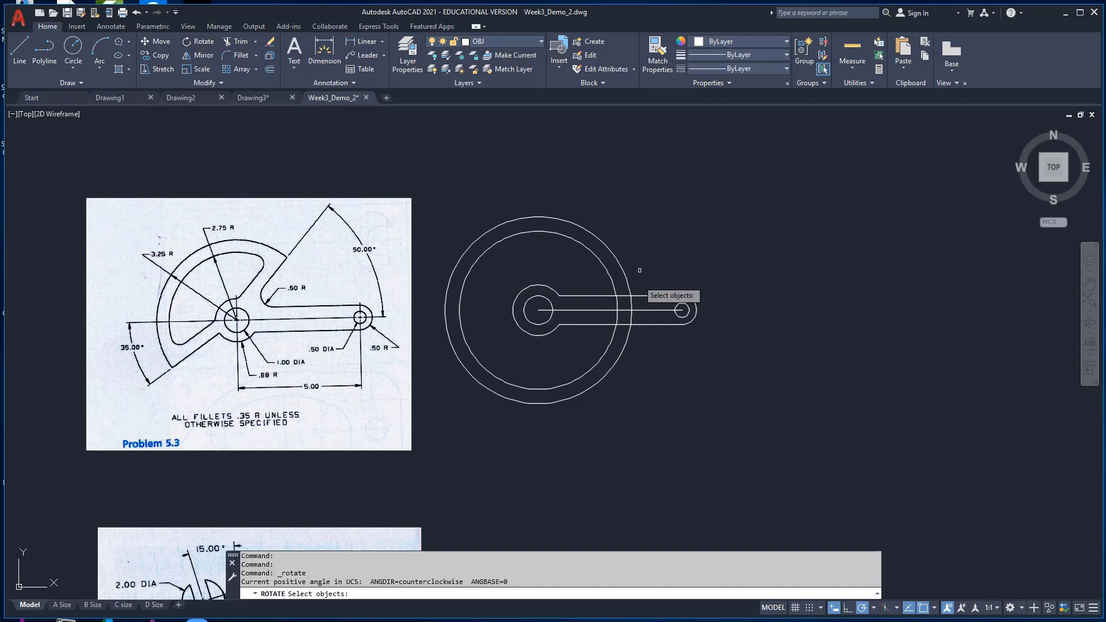
{"action": "left_click", "coordinate": [560, 310]}
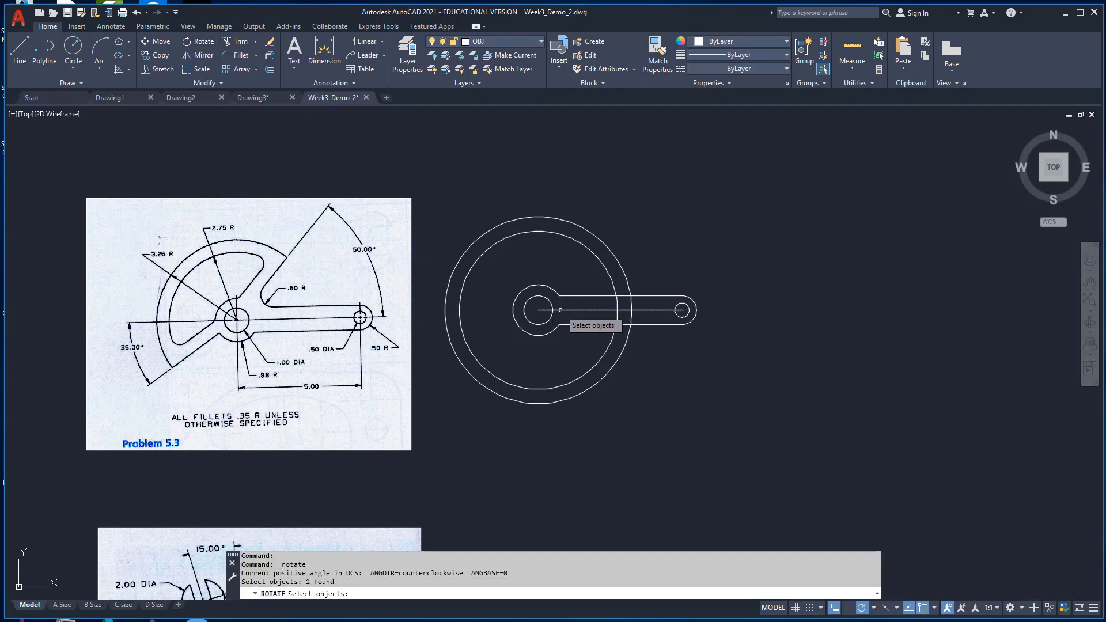
{"action": "key", "text": "Return"}
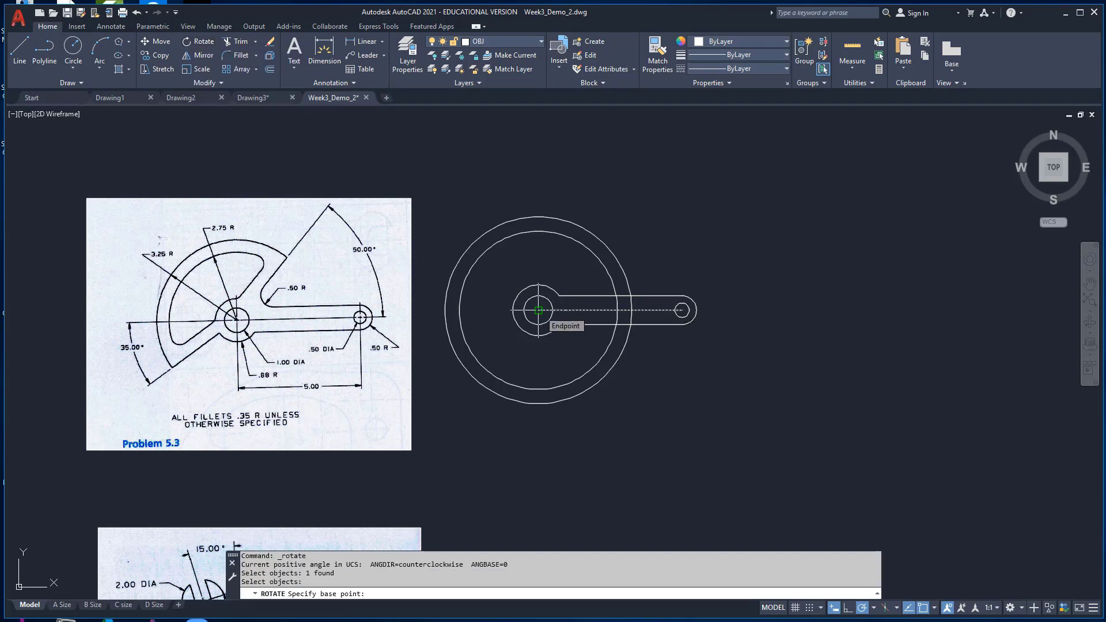
{"action": "left_click", "coordinate": [539, 310]}
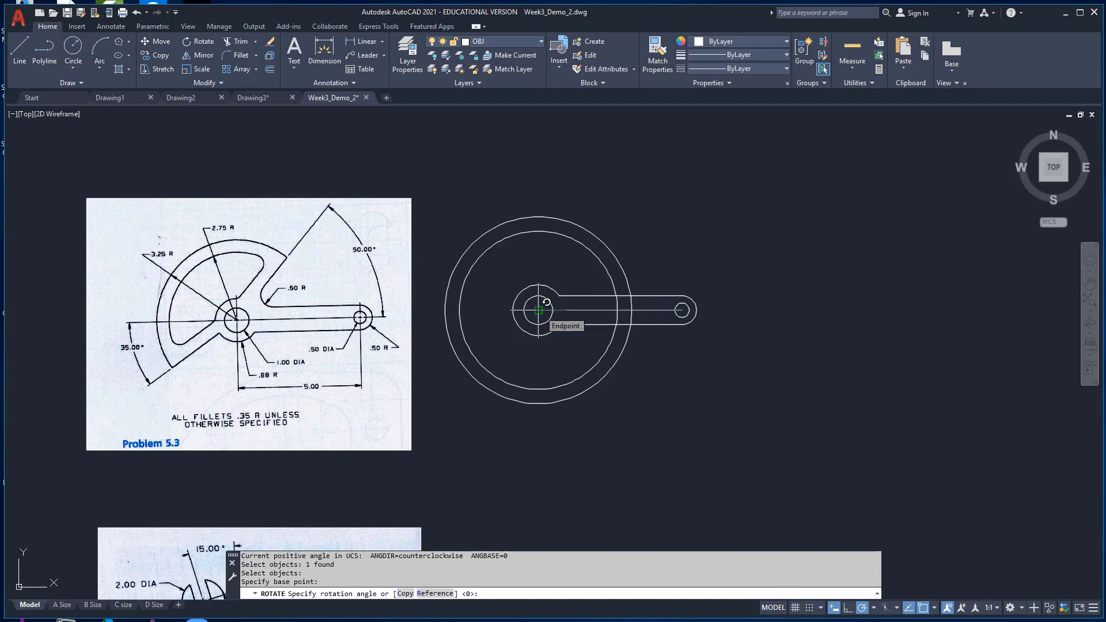
{"action": "type", "text": "50"}
{"action": "key", "text": "Return"}
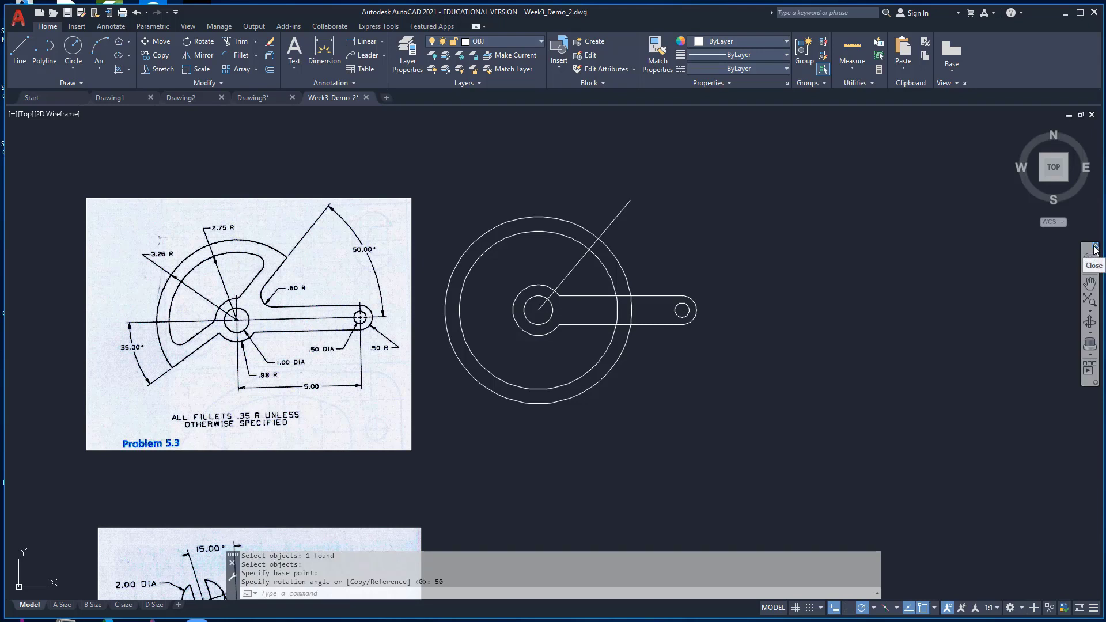
- Draw a line from the hub centre at an angle of 215 degrees, extending past the outermost circle
{"action": "left_click", "coordinate": [19, 49]}
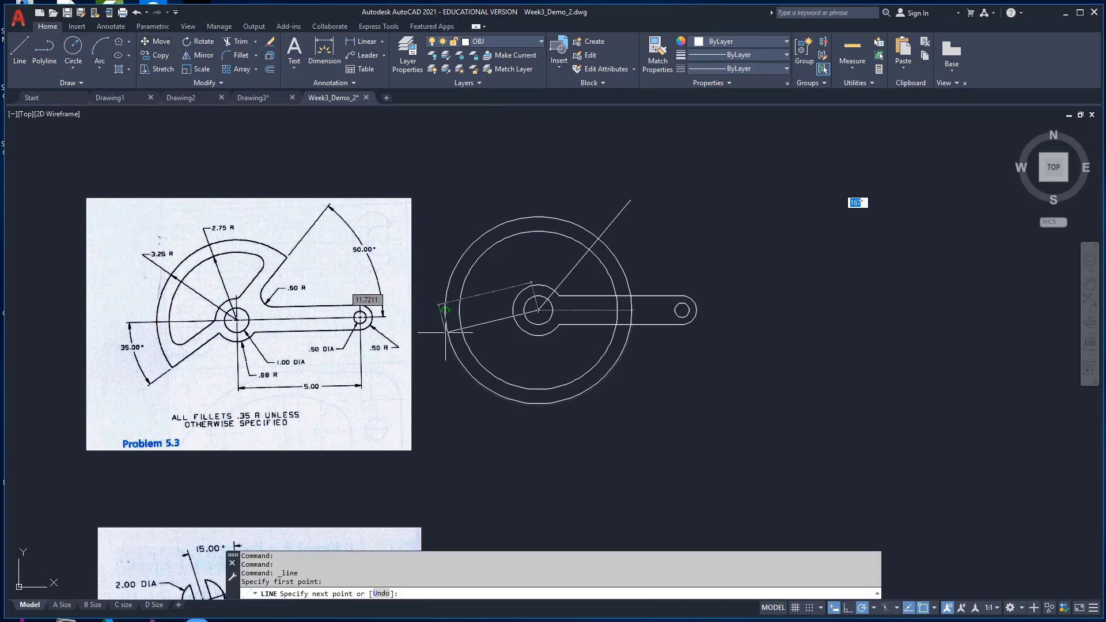
{"action": "left_click", "coordinate": [538, 310]}
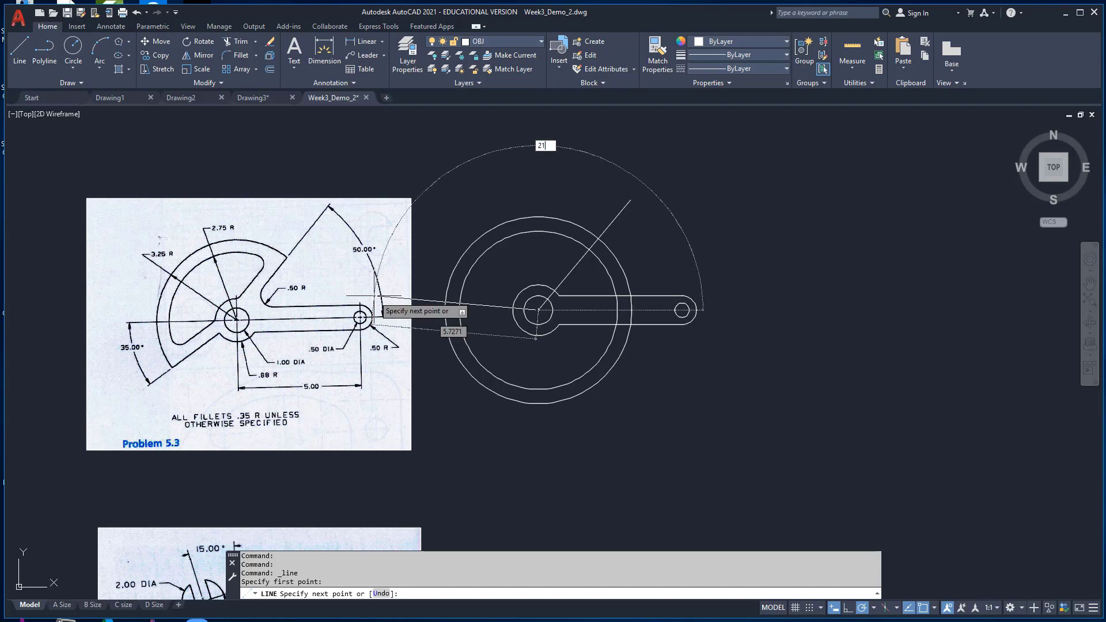
{"action": "type", "text": "215"}
{"action": "key", "text": "Return"}
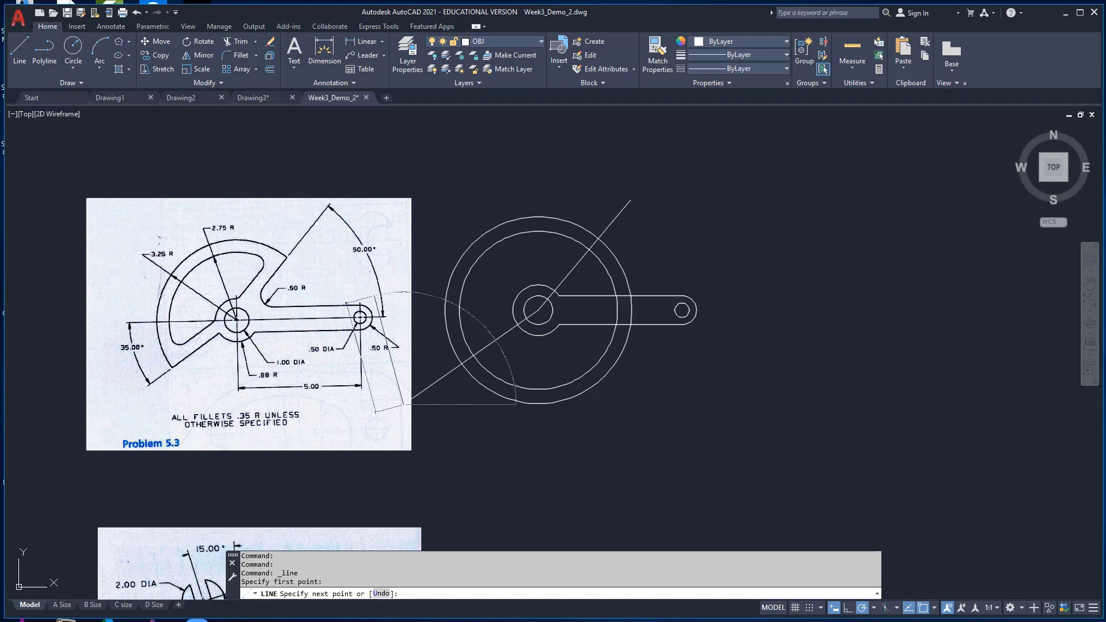
{"action": "key", "text": "Return"}
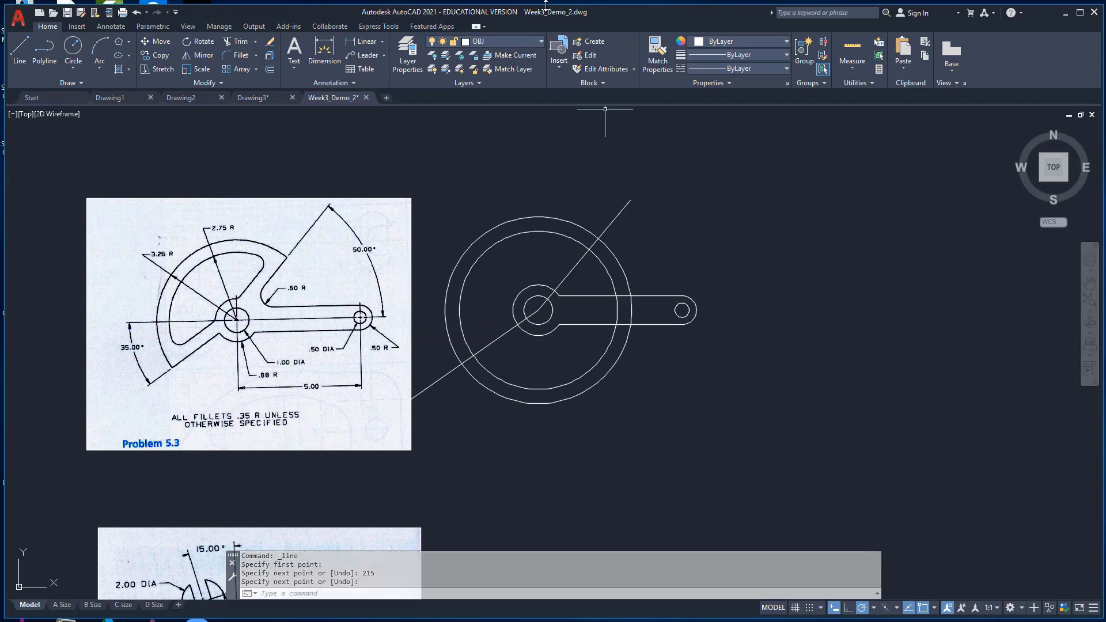
- Offset both angled lines toward the inside of the sector by the .5 gap between the two large circles
{"action": "left_click", "coordinate": [270, 70]}
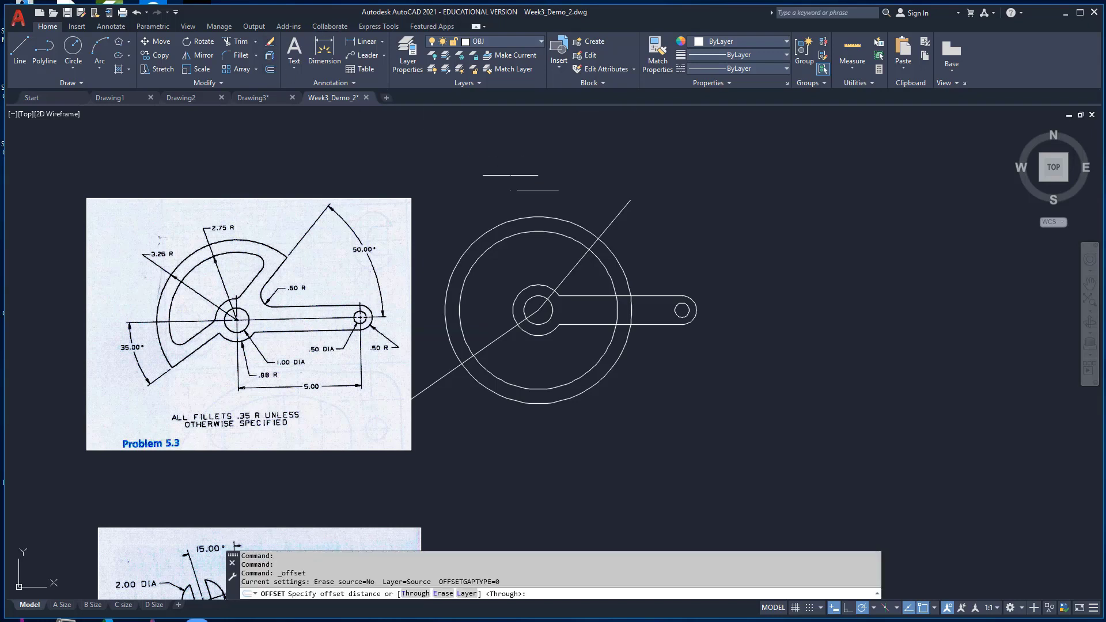
{"action": "left_click", "coordinate": [589, 250]}
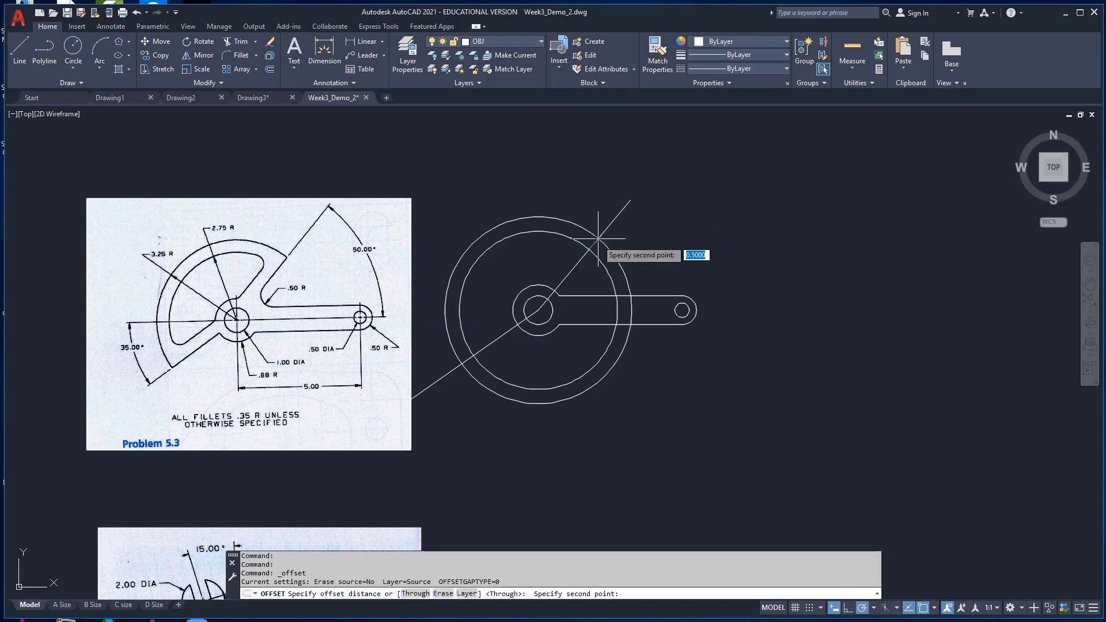
{"action": "left_click", "coordinate": [598, 237]}
{"action": "left_click", "coordinate": [581, 250]}
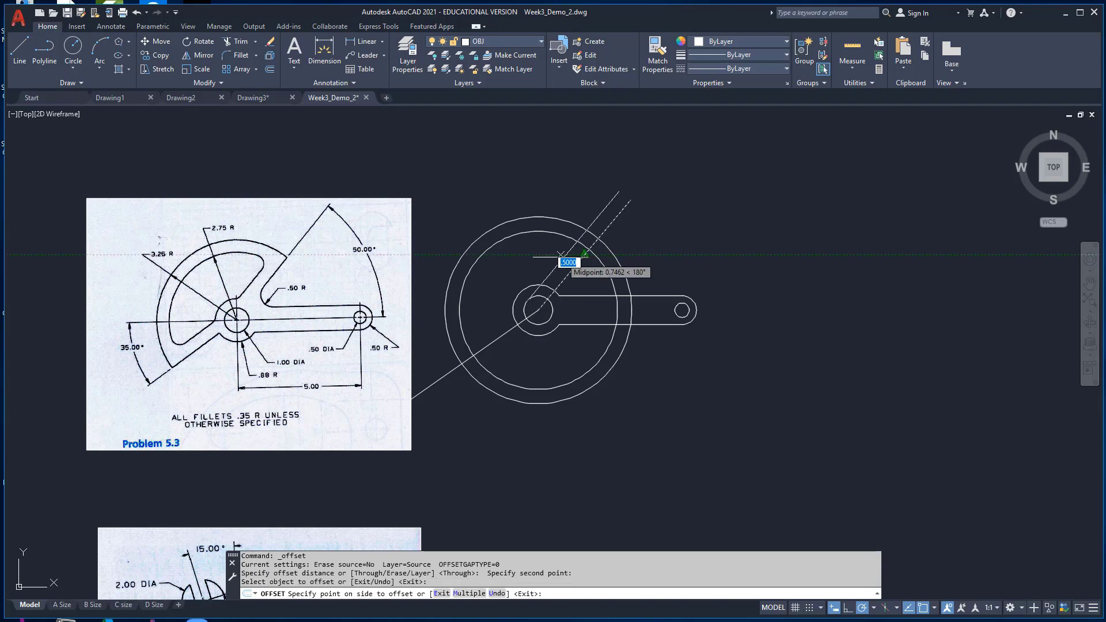
{"action": "left_click", "coordinate": [561, 254]}
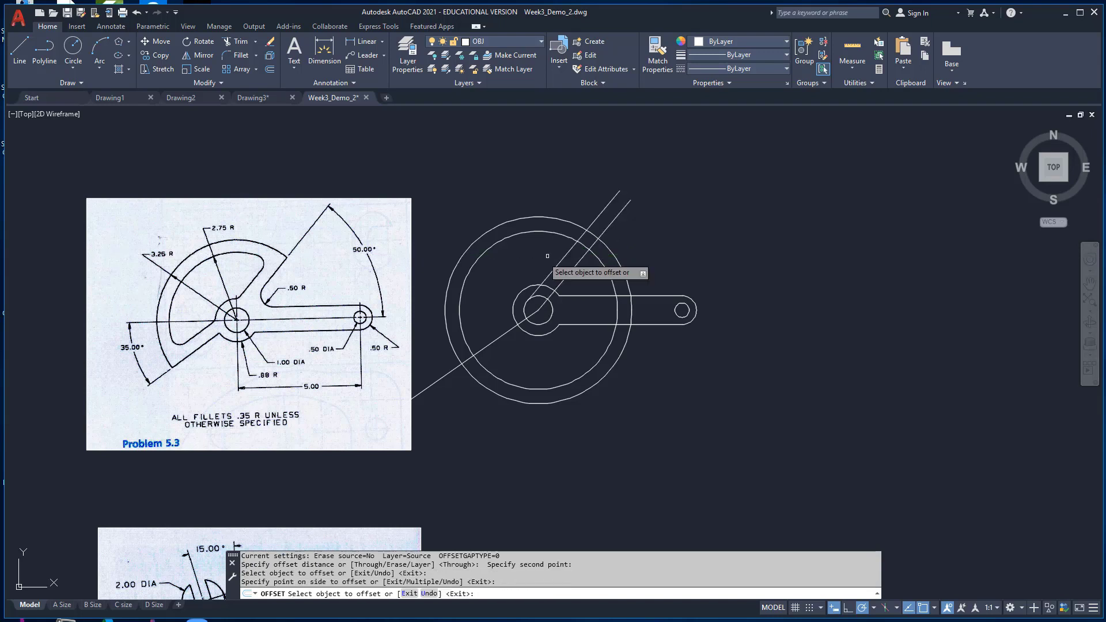
{"action": "left_click", "coordinate": [507, 332]}
{"action": "left_click", "coordinate": [499, 312]}
{"action": "key", "text": "Return"}
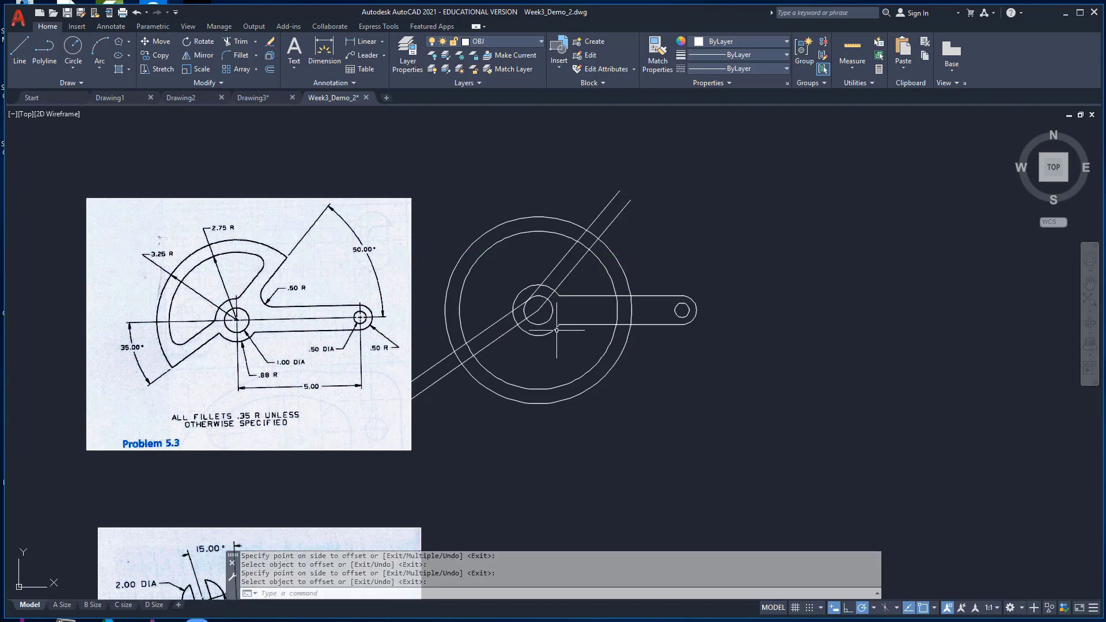
- Trim the ends of the two parallel 50-degree lines that extend beyond the outermost circle
{"action": "left_click", "coordinate": [229, 38]}
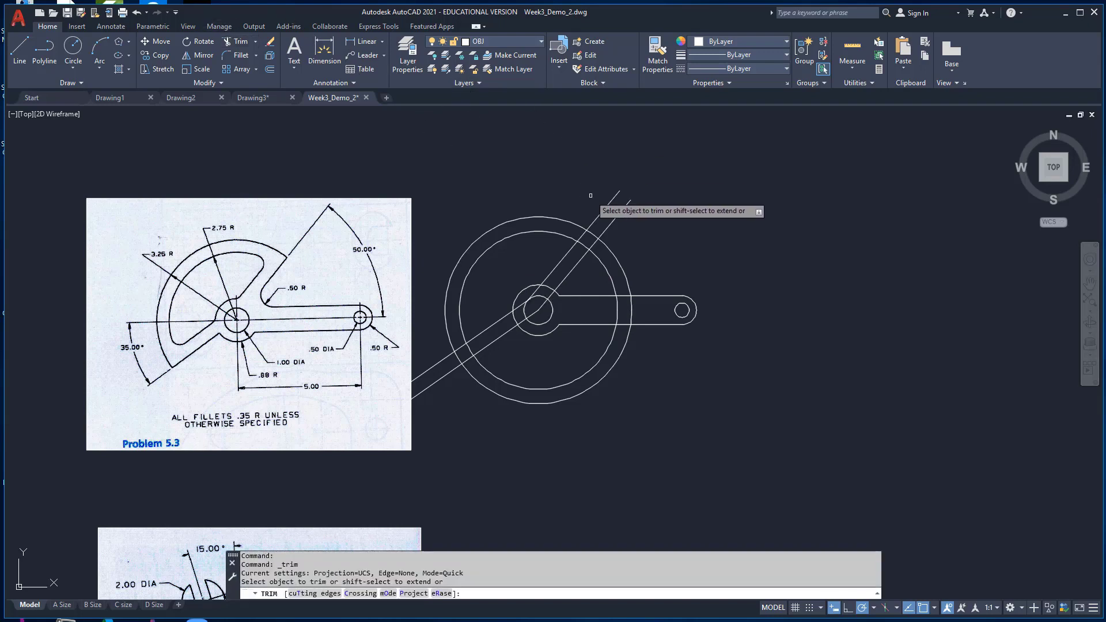
{"action": "left_click", "coordinate": [602, 211]}
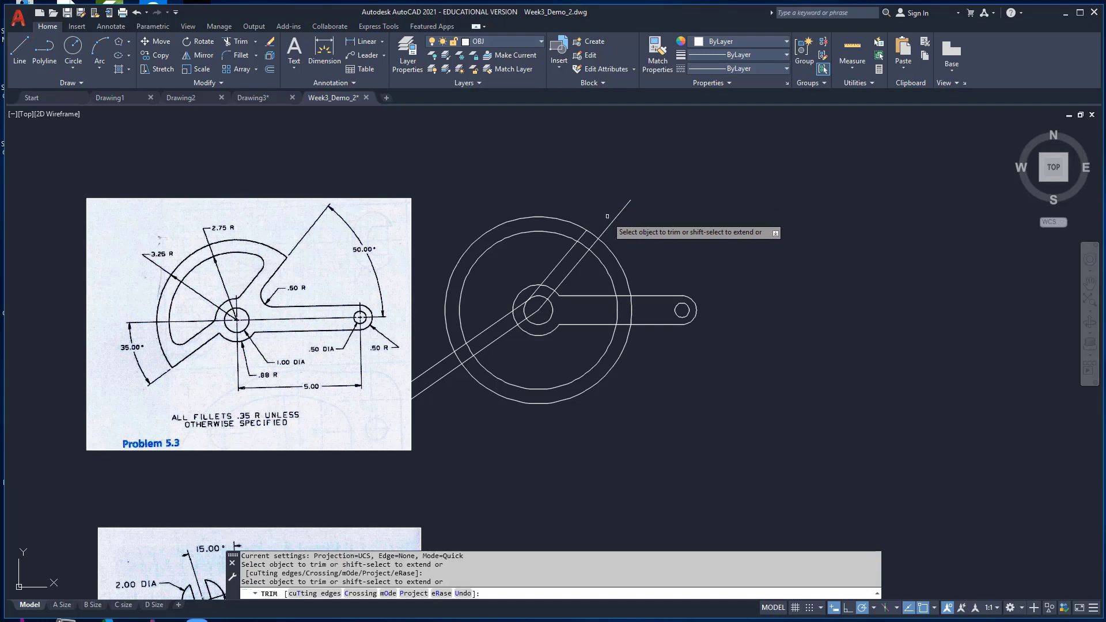
{"action": "left_click", "coordinate": [613, 221]}
- Trim both large circles from the outer 50-degree edge across the arm to the outer 215-degree edge
{"action": "left_click", "coordinate": [610, 252]}
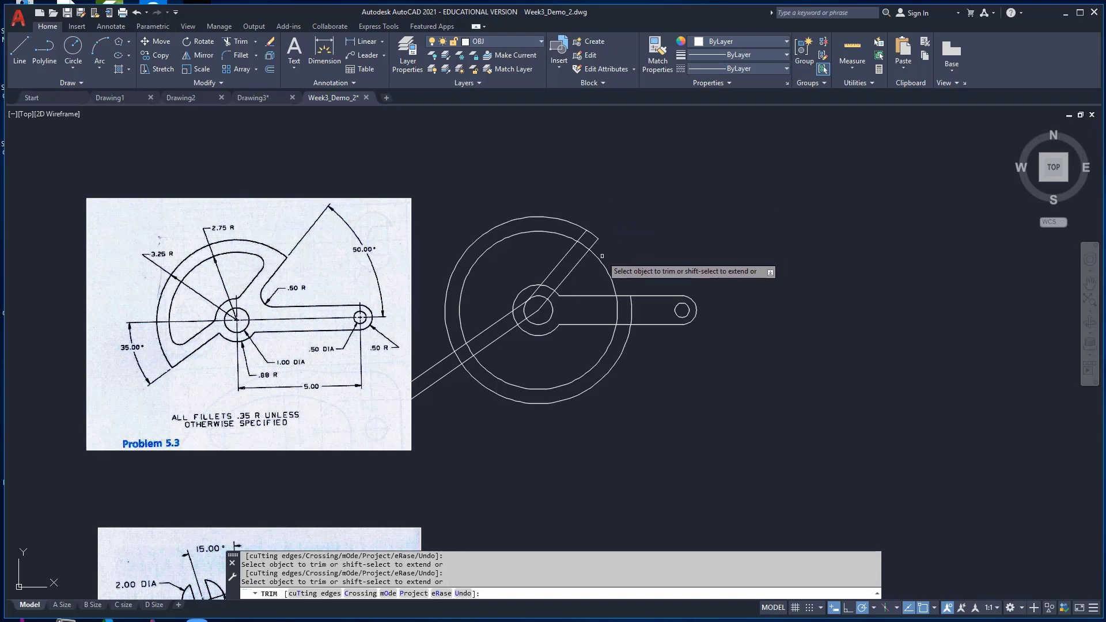
{"action": "left_click", "coordinate": [601, 264]}
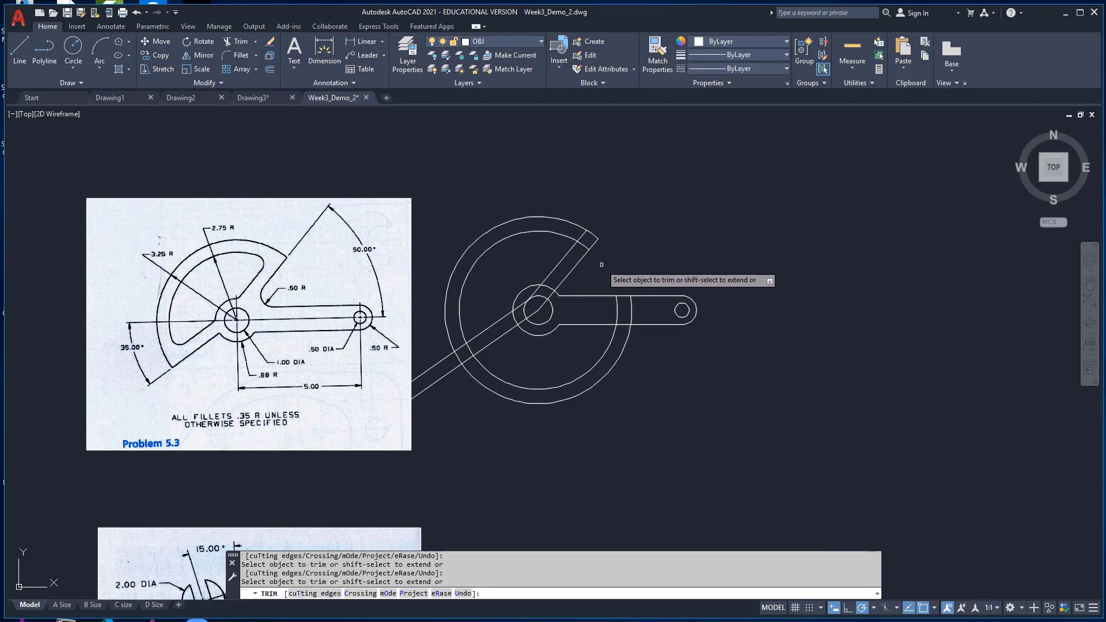
{"action": "left_click", "coordinate": [617, 308]}
{"action": "left_click", "coordinate": [632, 311]}
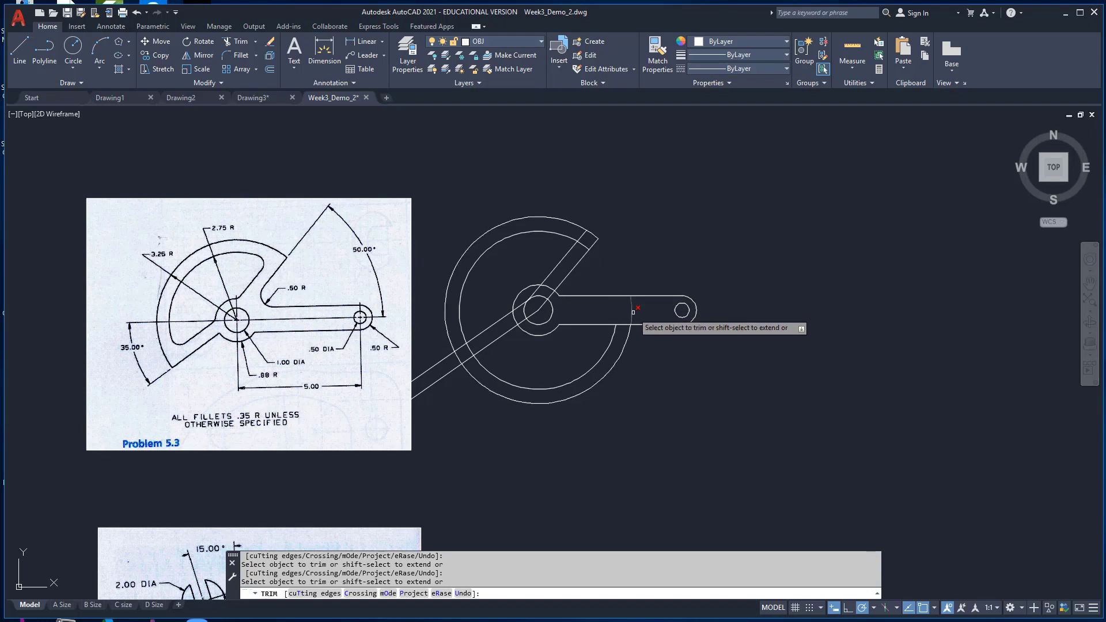
{"action": "left_click", "coordinate": [627, 340]}
{"action": "left_click", "coordinate": [612, 338]}
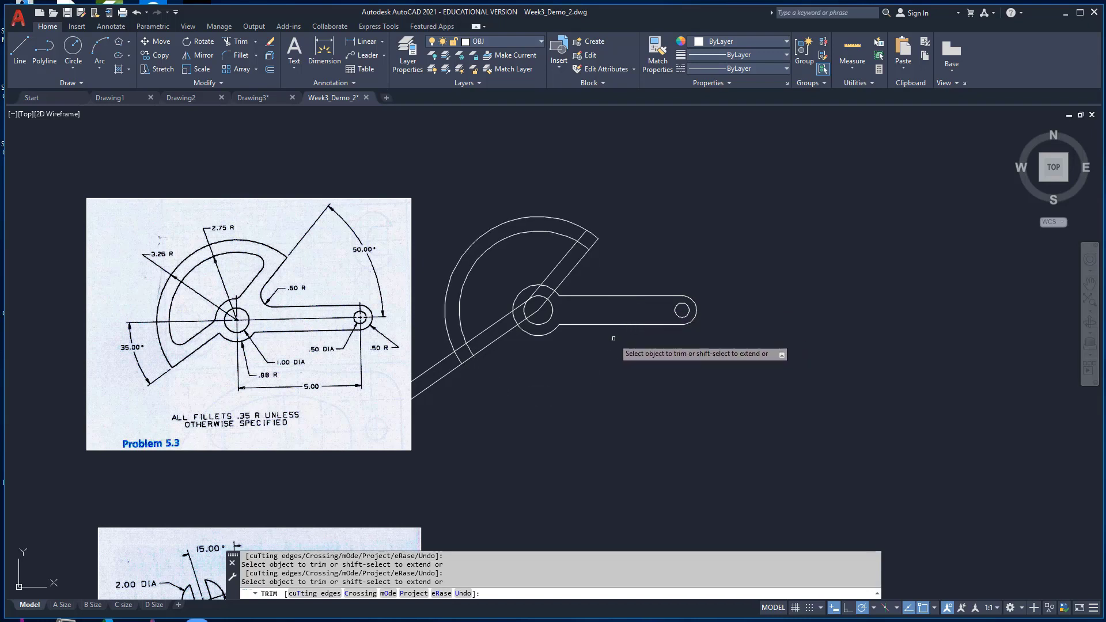
- Trim the overhanging line and arc pieces at both sector ends so the outer outline and inner pocket have closed corners
{"action": "left_click", "coordinate": [440, 376]}
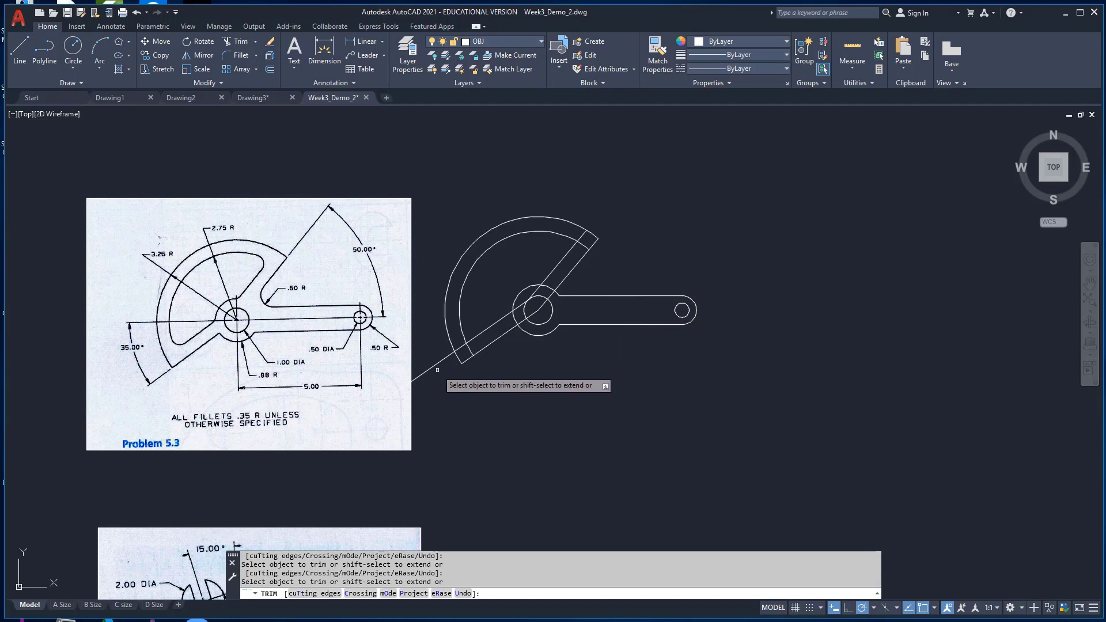
{"action": "left_click", "coordinate": [468, 349]}
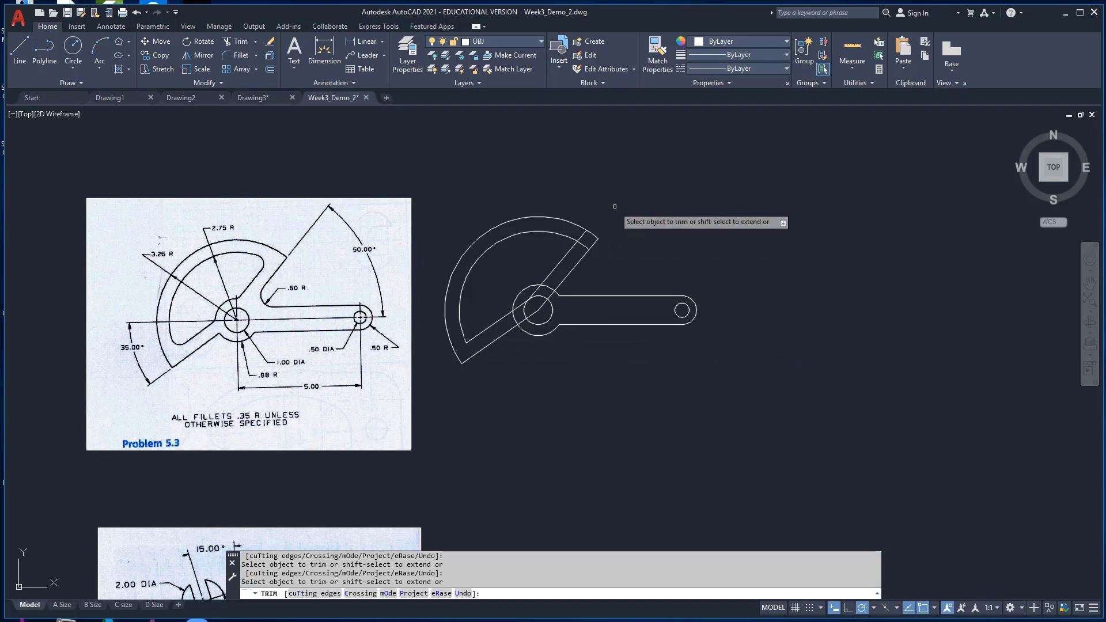
{"action": "left_click", "coordinate": [584, 243]}
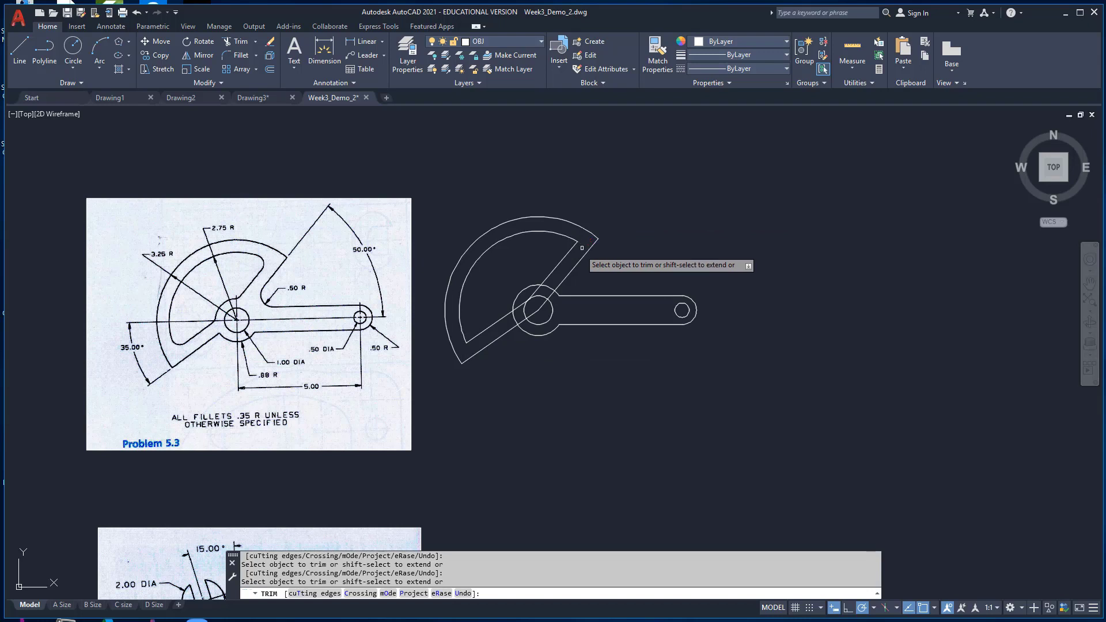
- Trim away all portions of the angled lines inside the .88 radius hub circle, including those within the centre hole
{"action": "left_click", "coordinate": [537, 289]}
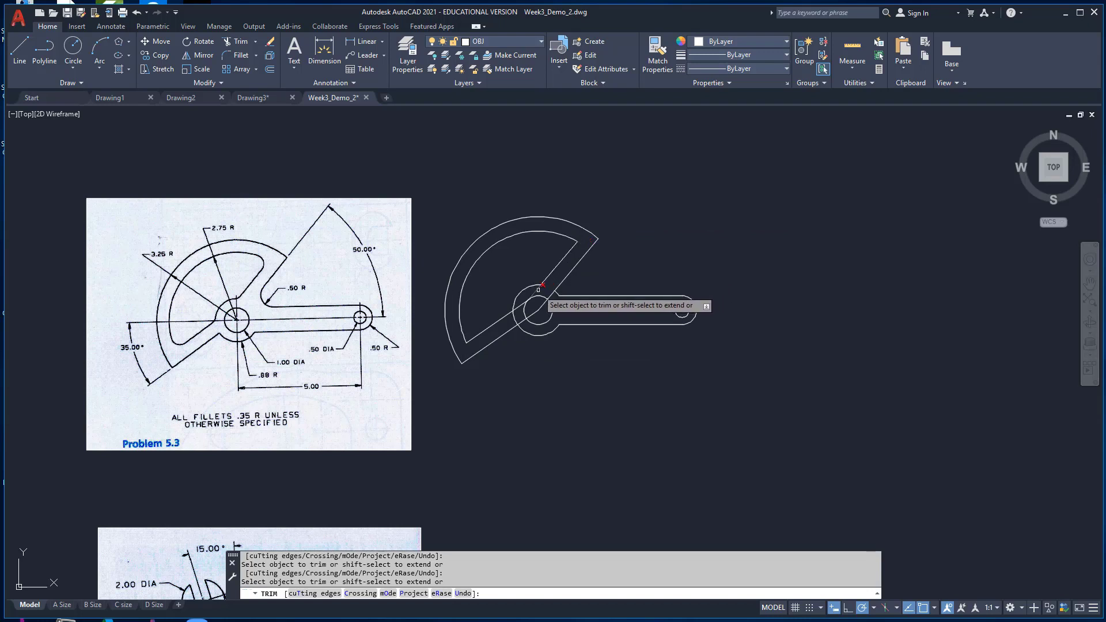
{"action": "left_click", "coordinate": [550, 295]}
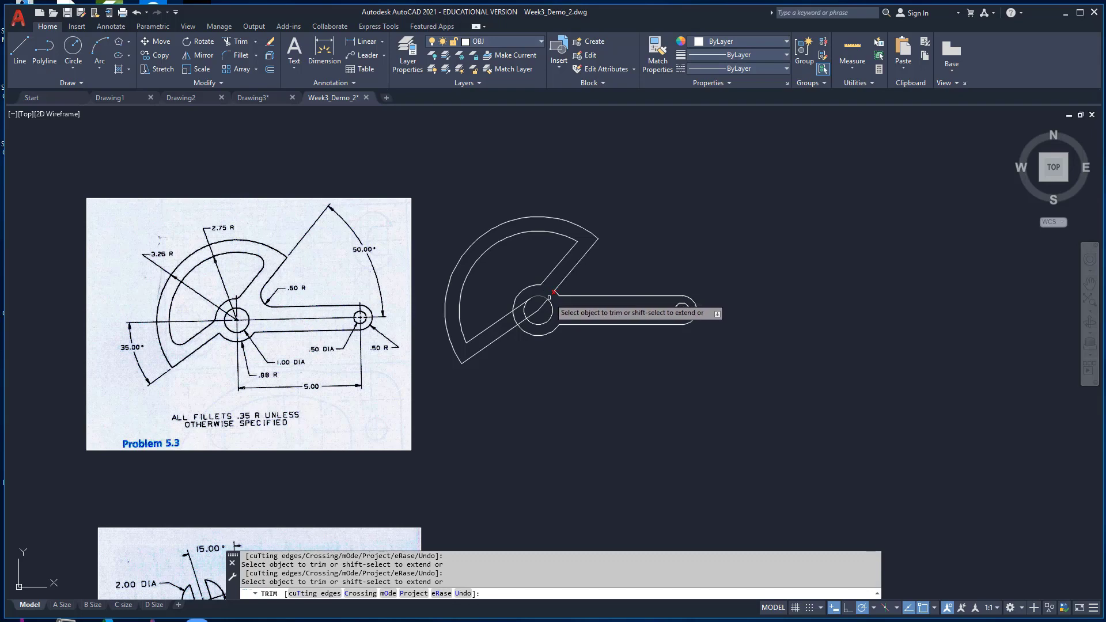
{"action": "left_click", "coordinate": [526, 310]}
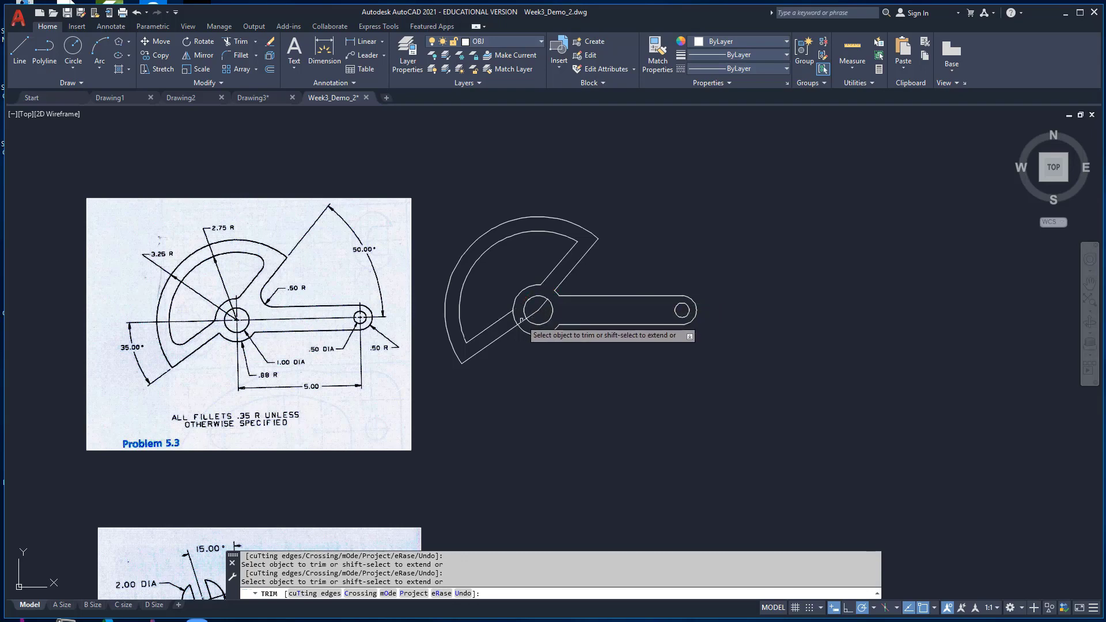
{"action": "scroll", "coordinate": [533, 310], "scroll_direction": "up", "scroll_amount": 8}
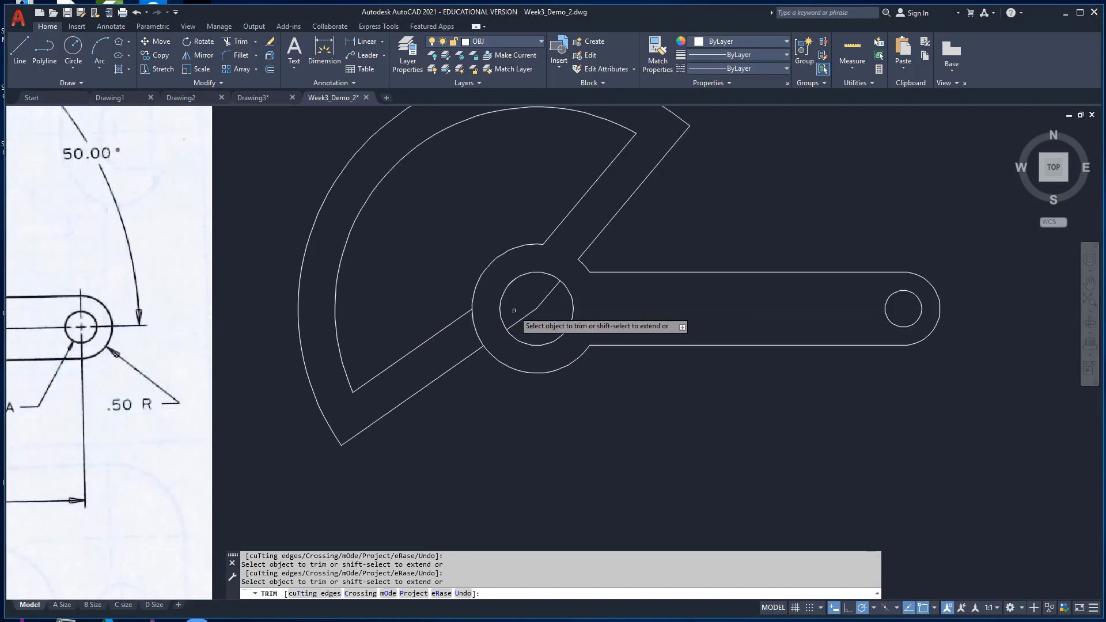
{"action": "left_click", "coordinate": [523, 332]}
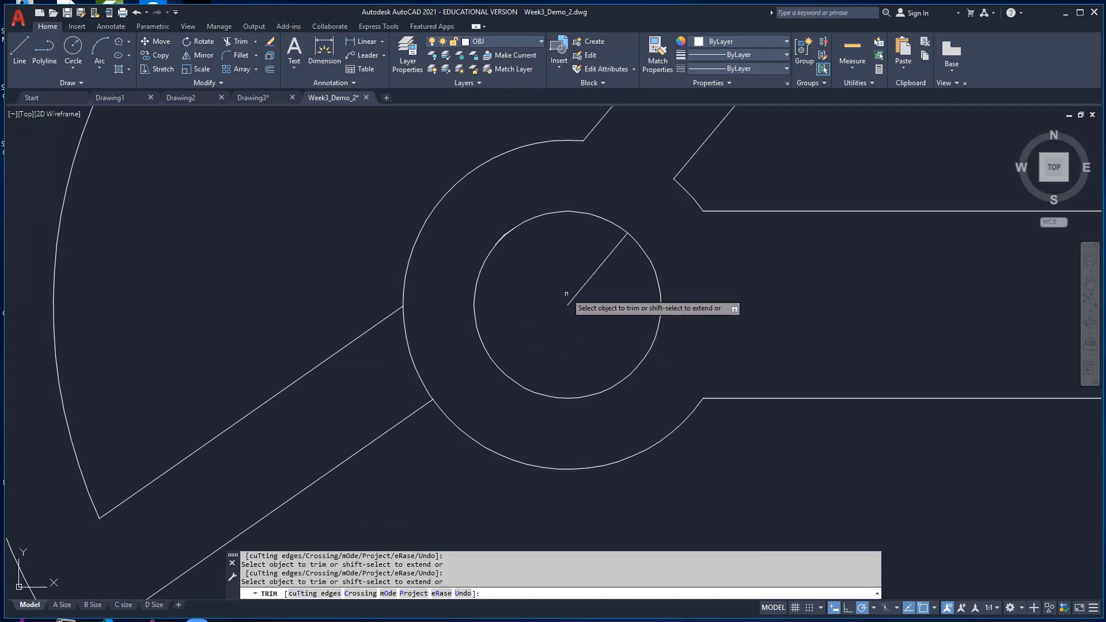
{"action": "left_click", "coordinate": [575, 295]}
{"action": "key", "text": "Return"}
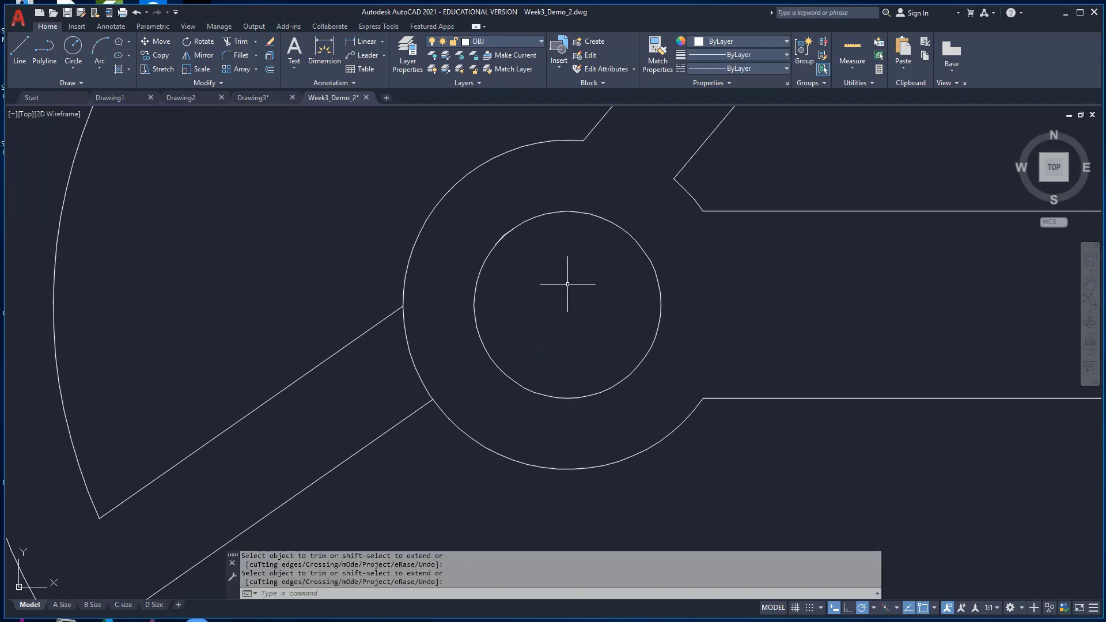
- Trim the hub circle's arc between the two parallel lower-left sector edges
{"action": "key", "text": "Return"}
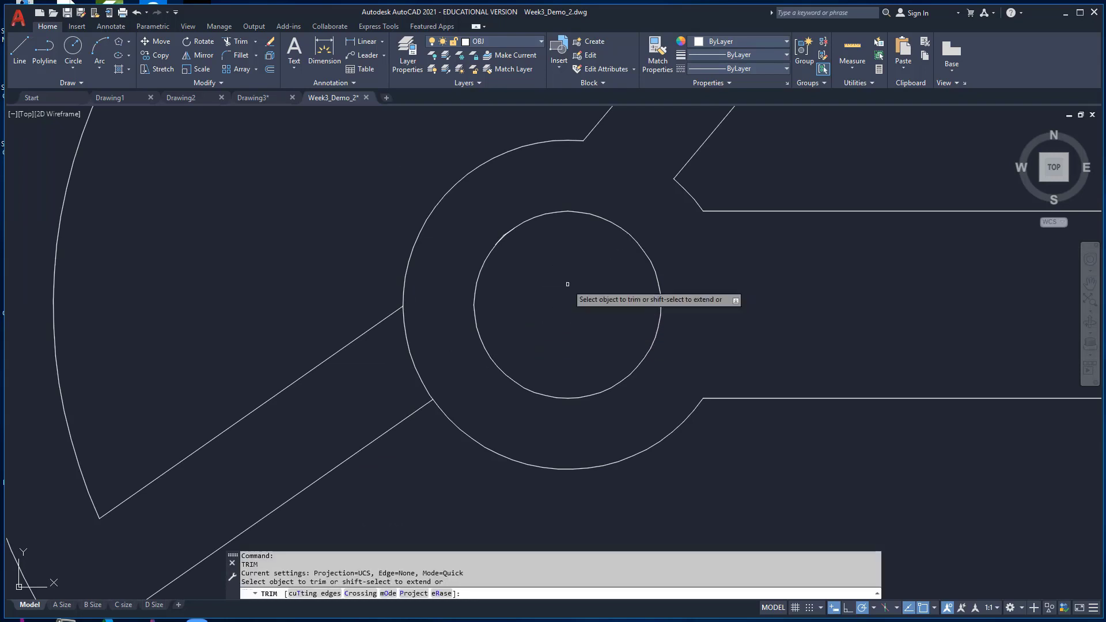
{"action": "left_click", "coordinate": [415, 363]}
{"action": "key", "text": "Return"}
- Delete the short hub arc between the outer 50-degree sector edge and the arm's upper edge
{"action": "scroll", "coordinate": [447, 341], "scroll_direction": "down", "scroll_amount": 5}
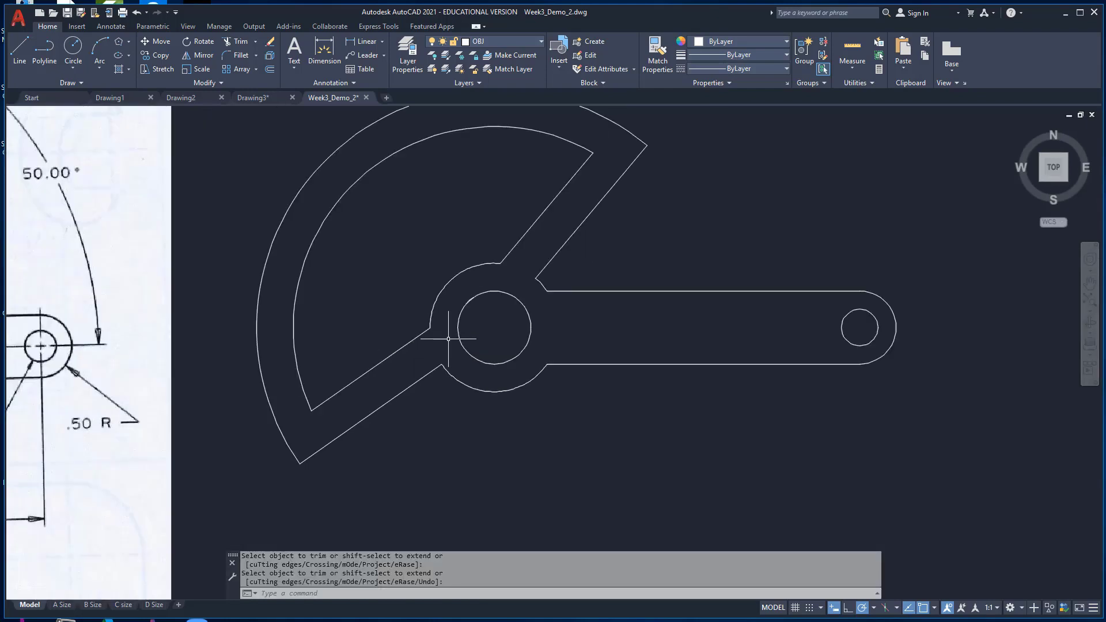
{"action": "scroll", "coordinate": [448, 339], "scroll_direction": "down", "scroll_amount": 3}
{"action": "middle_click_drag", "start_coordinate": [451, 335], "coordinate": [602, 329]}
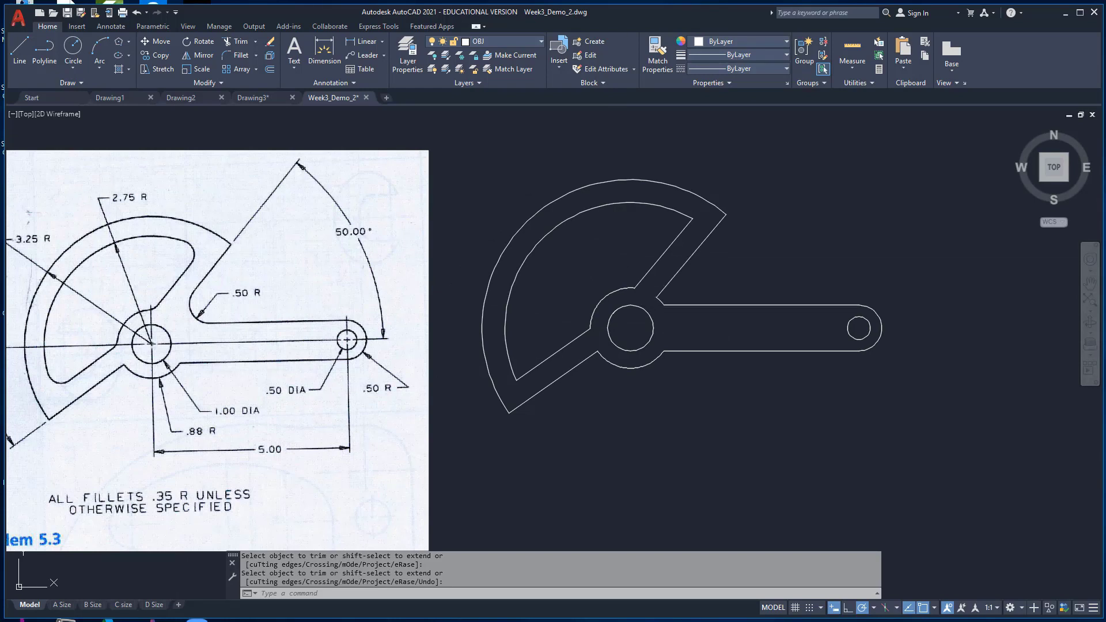
{"action": "left_click", "coordinate": [660, 301]}
{"action": "key", "text": "Delete"}
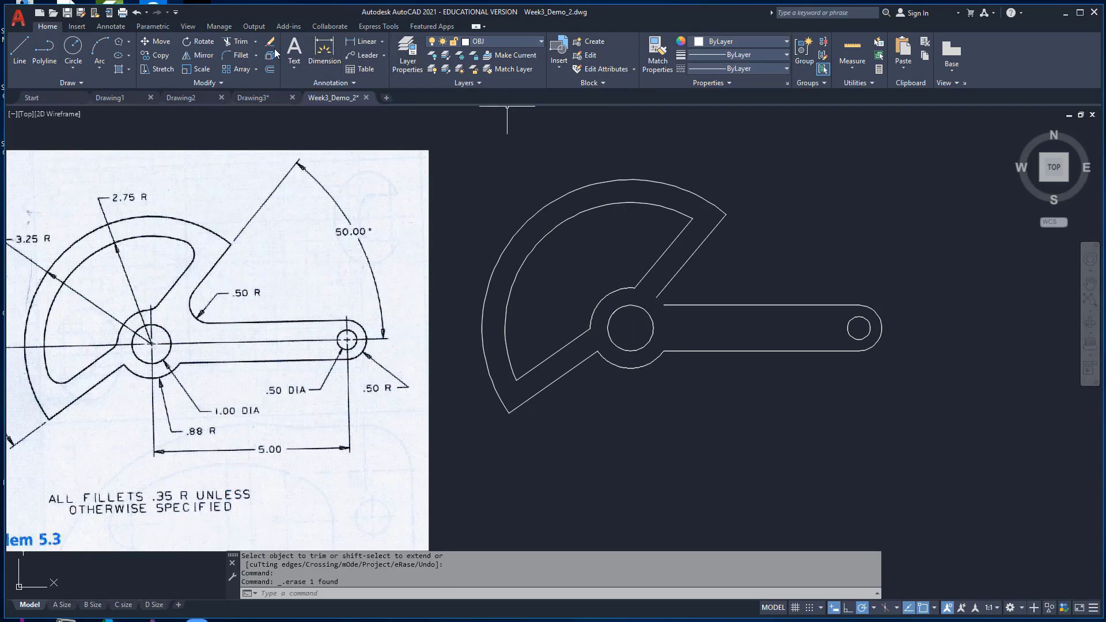
- Fillet the arm's upper edge and the sector's outer 50-degree edge with a .5 radius
{"action": "left_click", "coordinate": [233, 55]}
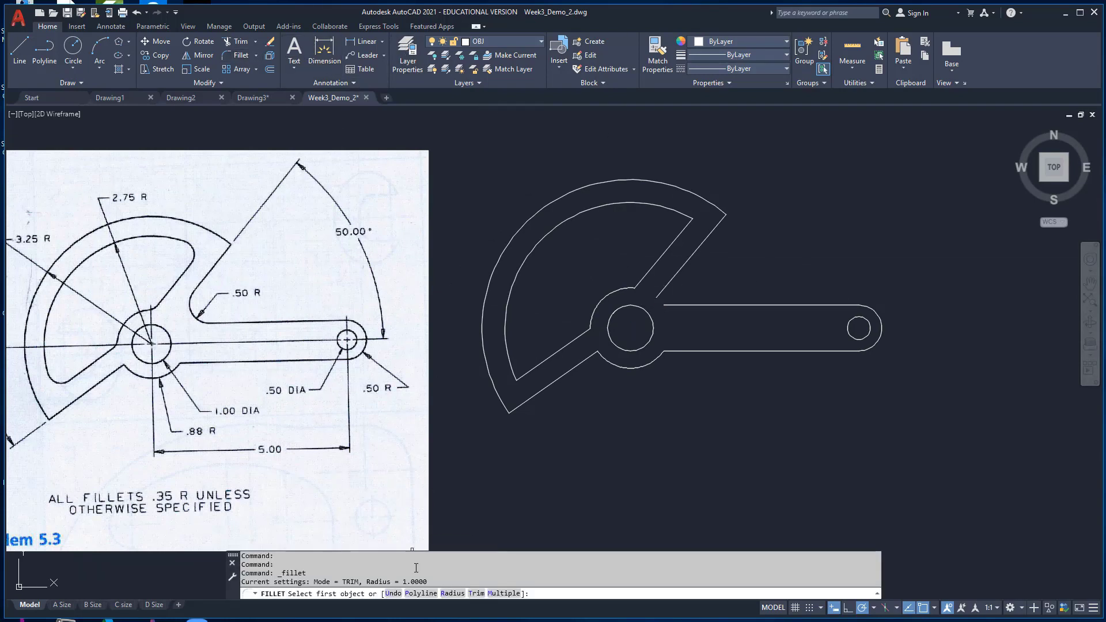
{"action": "left_click", "coordinate": [452, 593]}
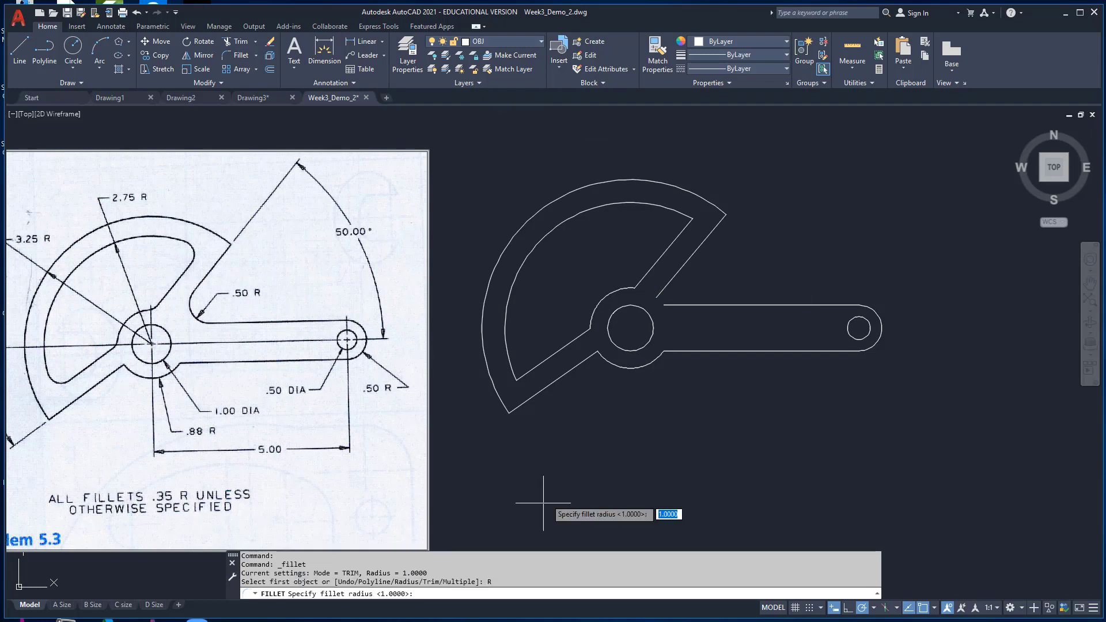
{"action": "key", "text": "Return"}
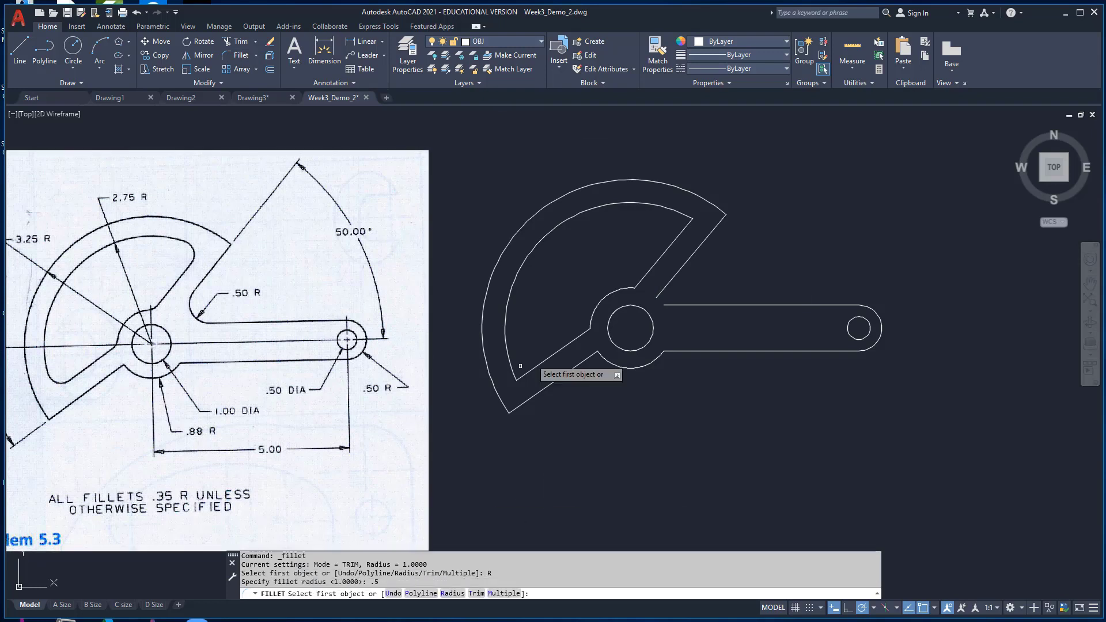
{"action": "left_click", "coordinate": [694, 305]}
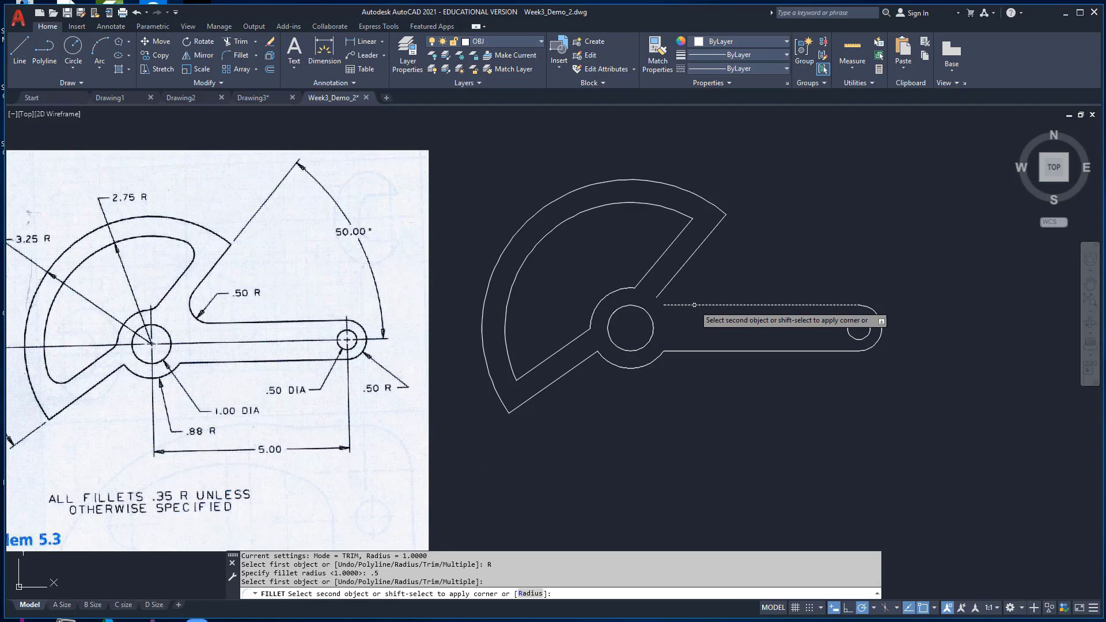
{"action": "left_click", "coordinate": [679, 276]}
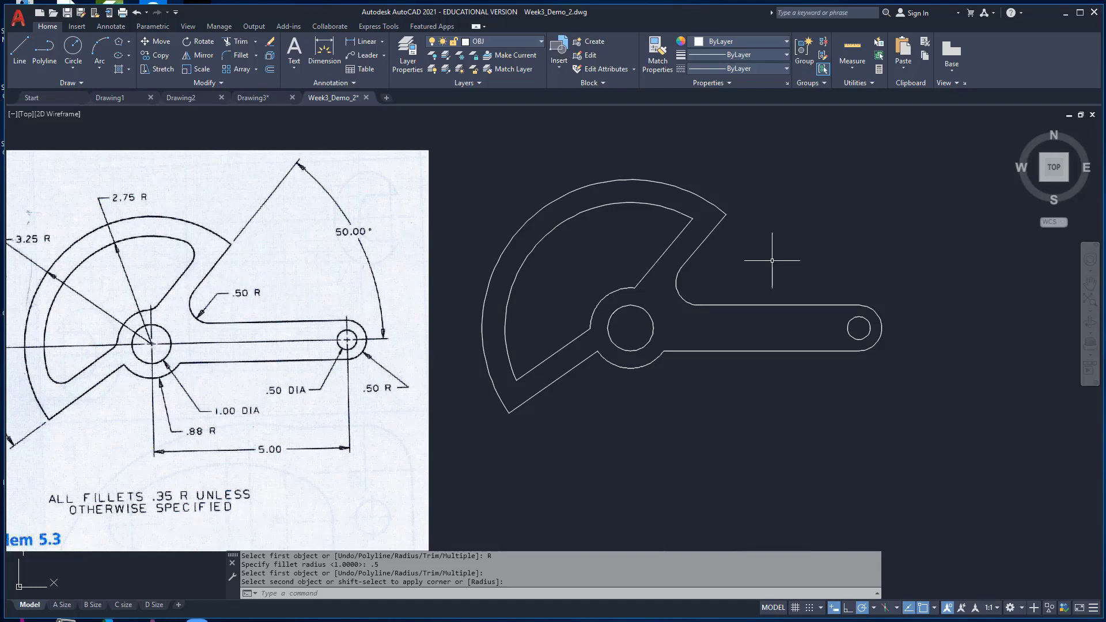
- Fillet the inner pocket's two outer corners, where the 2.75 radius arc meets the straight edges, with a .35 radius, using the Multiple option
{"action": "key", "text": "Return"}
{"action": "key", "text": "Return"}
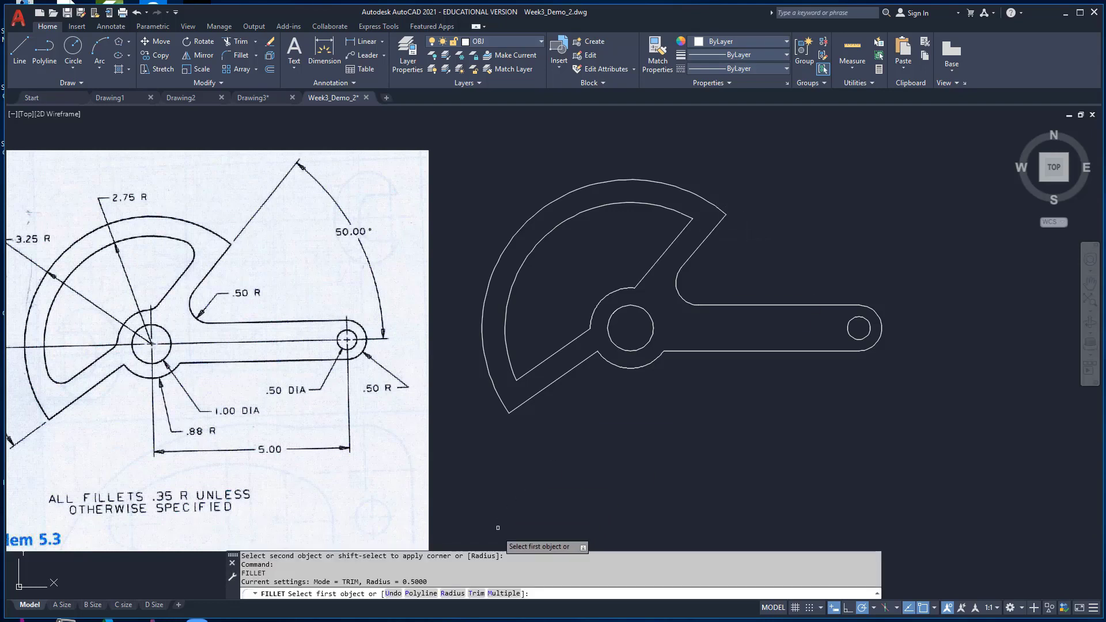
{"action": "type", "text": "r"}
{"action": "key", "text": "Return"}
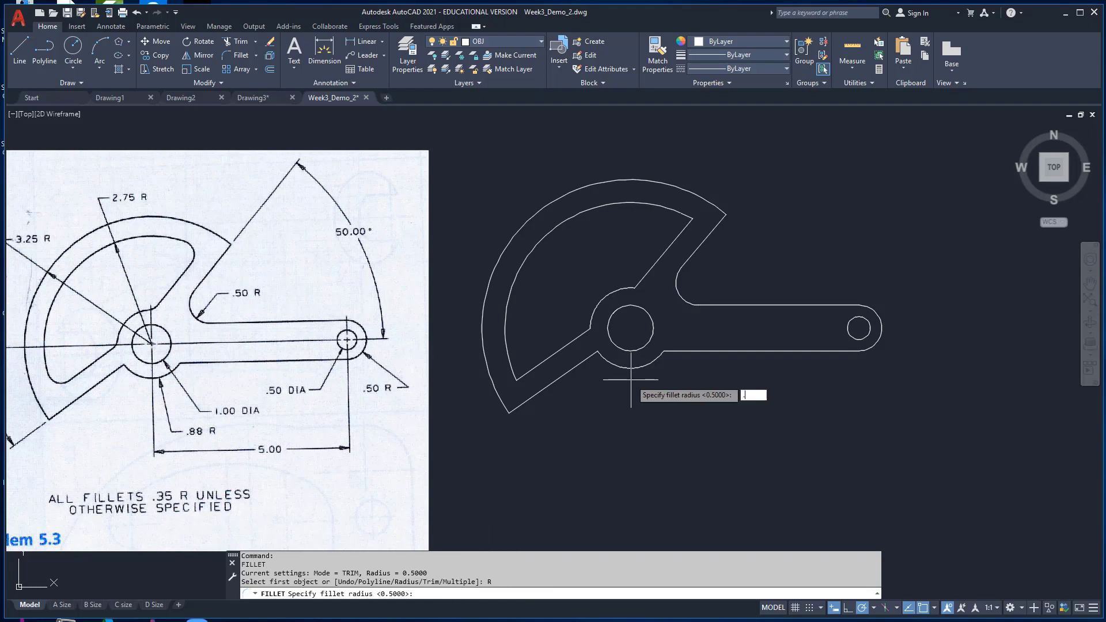
{"action": "key", "text": "Return"}
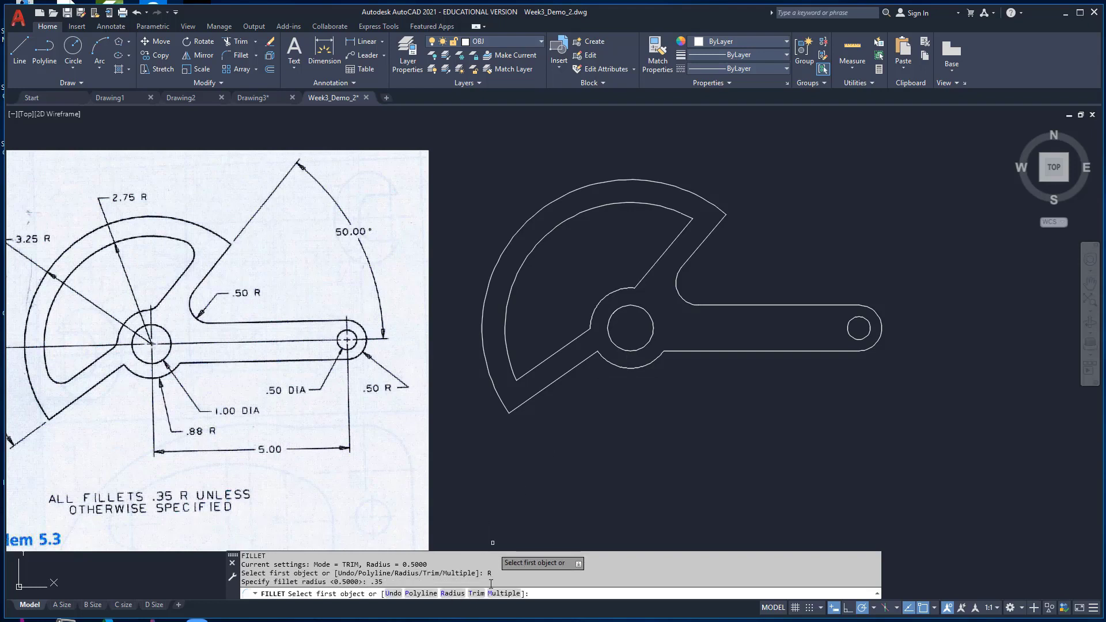
{"action": "left_click", "coordinate": [496, 593]}
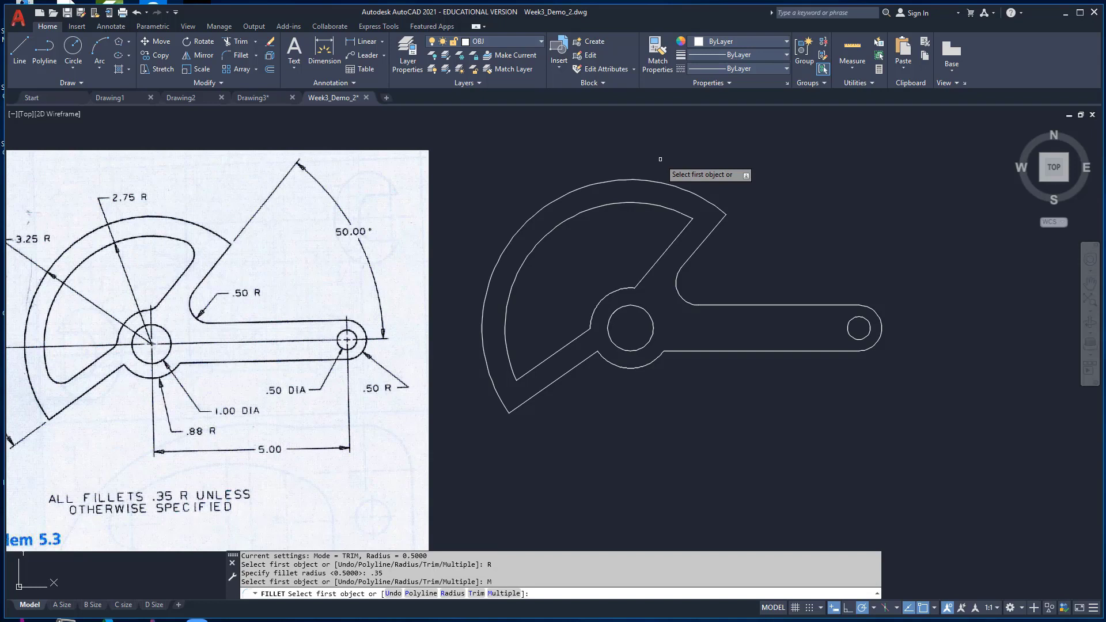
{"action": "left_click", "coordinate": [681, 232]}
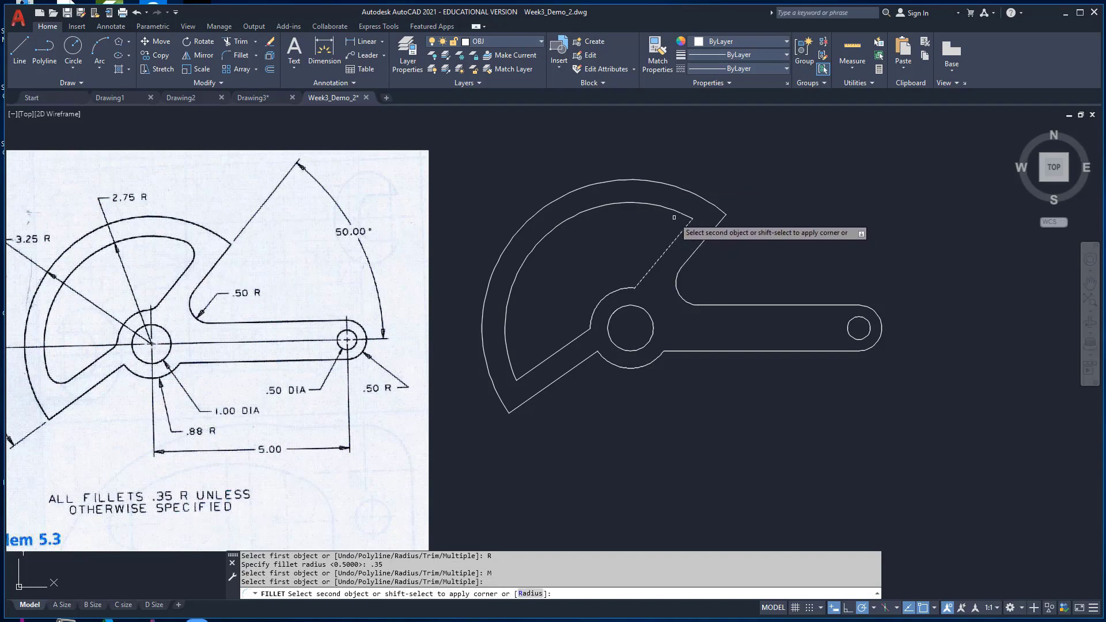
{"action": "left_click", "coordinate": [675, 213]}
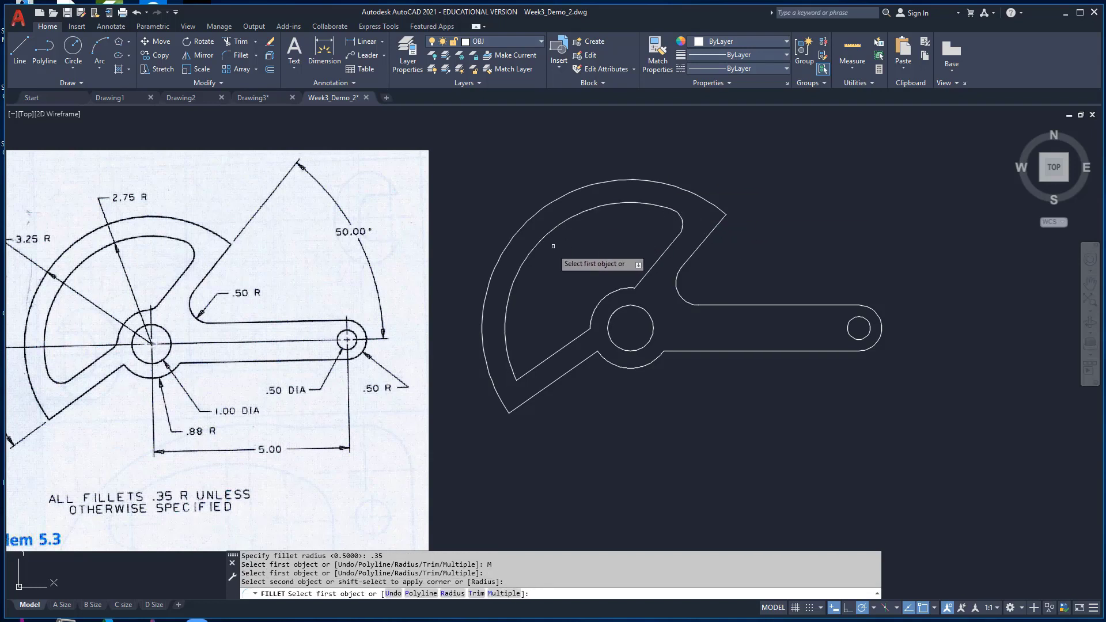
{"action": "left_click", "coordinate": [508, 301]}
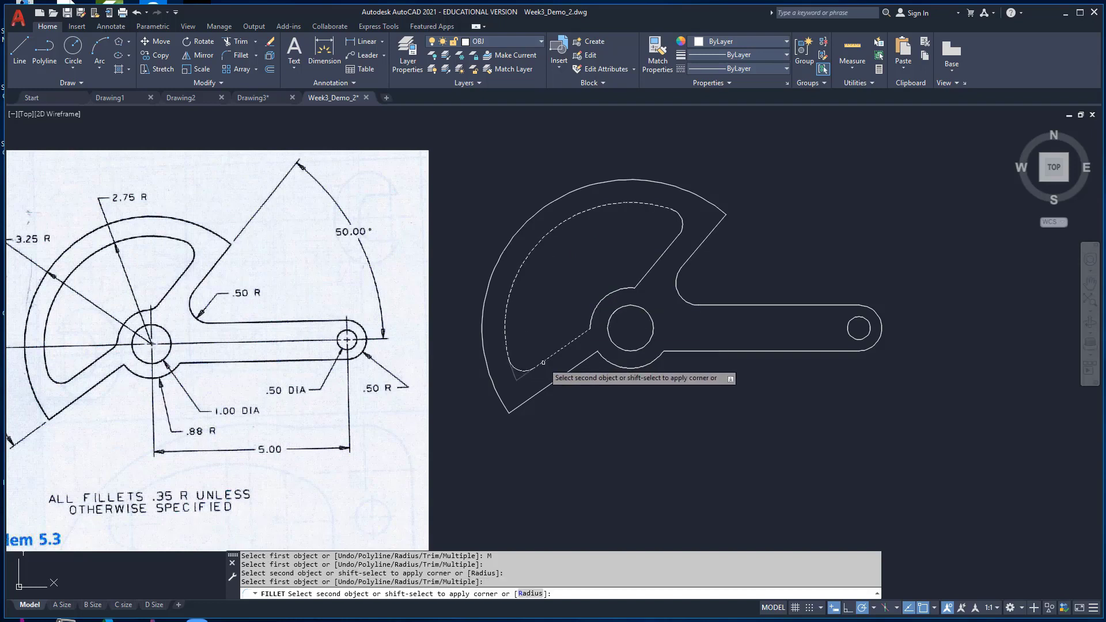
{"action": "left_click", "coordinate": [543, 363]}
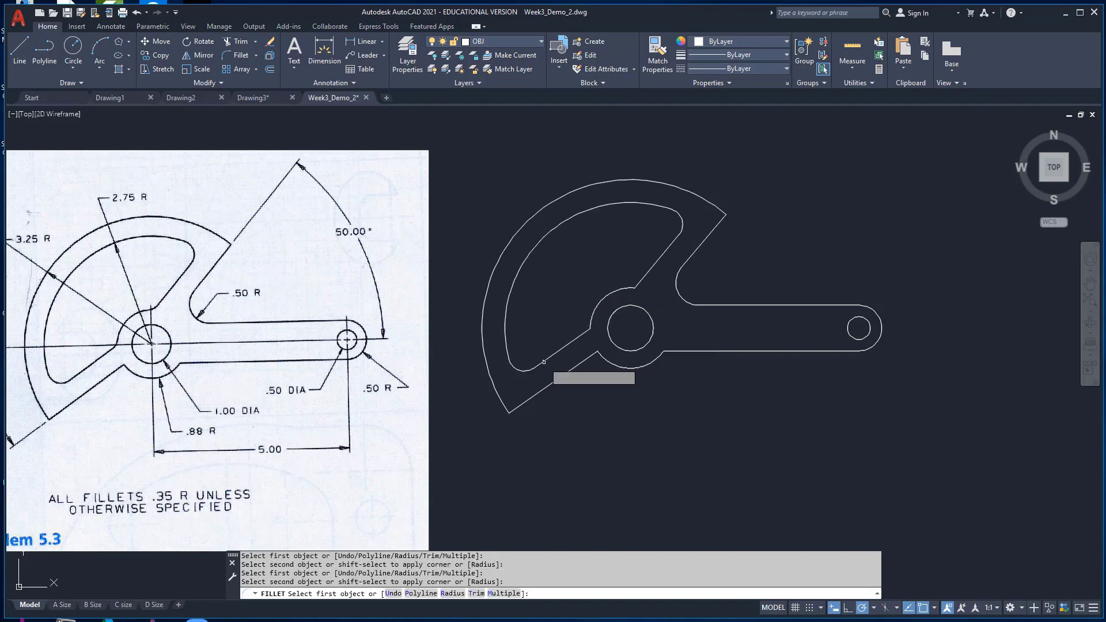
- Fillet the pocket's two inner corners, where its straight edges meet the hub arc, with the same .35 radius
{"action": "left_click", "coordinate": [570, 341]}
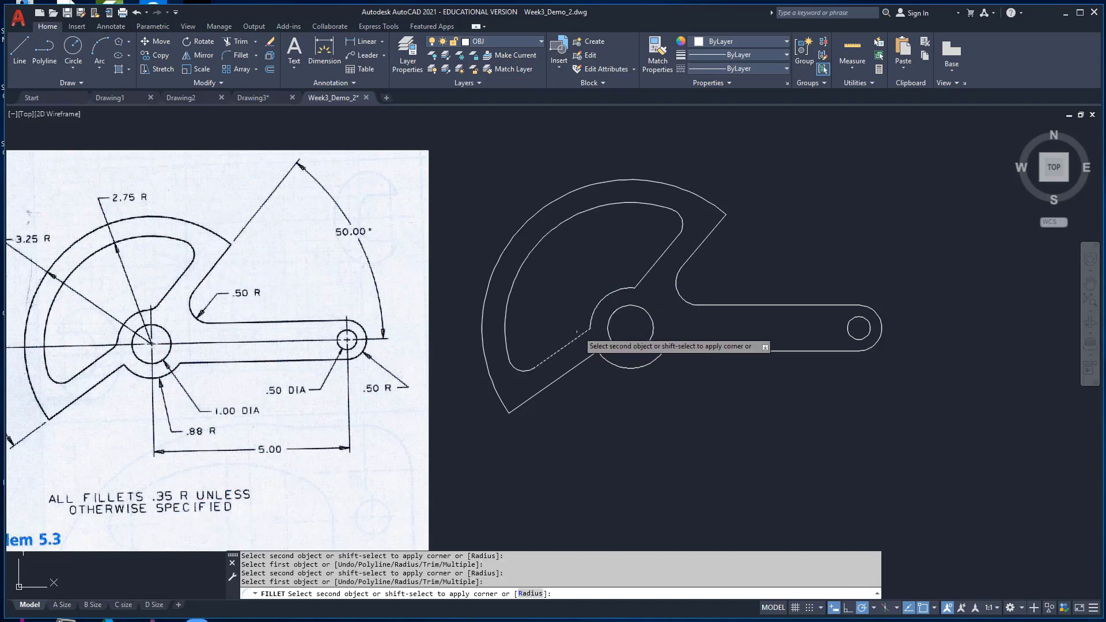
{"action": "left_click", "coordinate": [592, 313]}
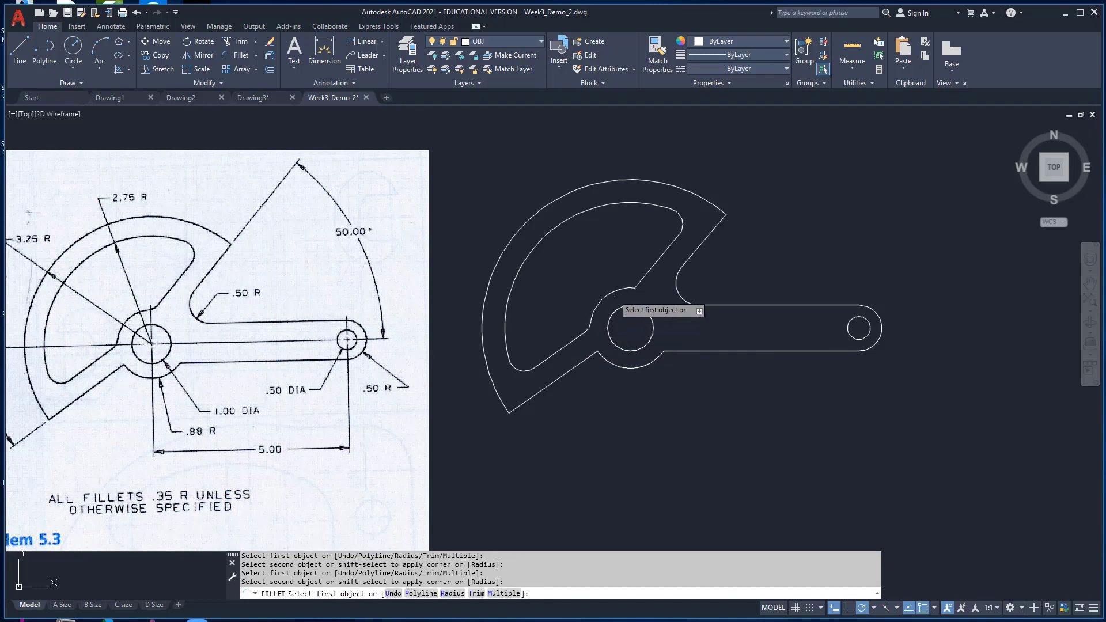
{"action": "left_click", "coordinate": [611, 294]}
{"action": "left_click", "coordinate": [640, 278]}
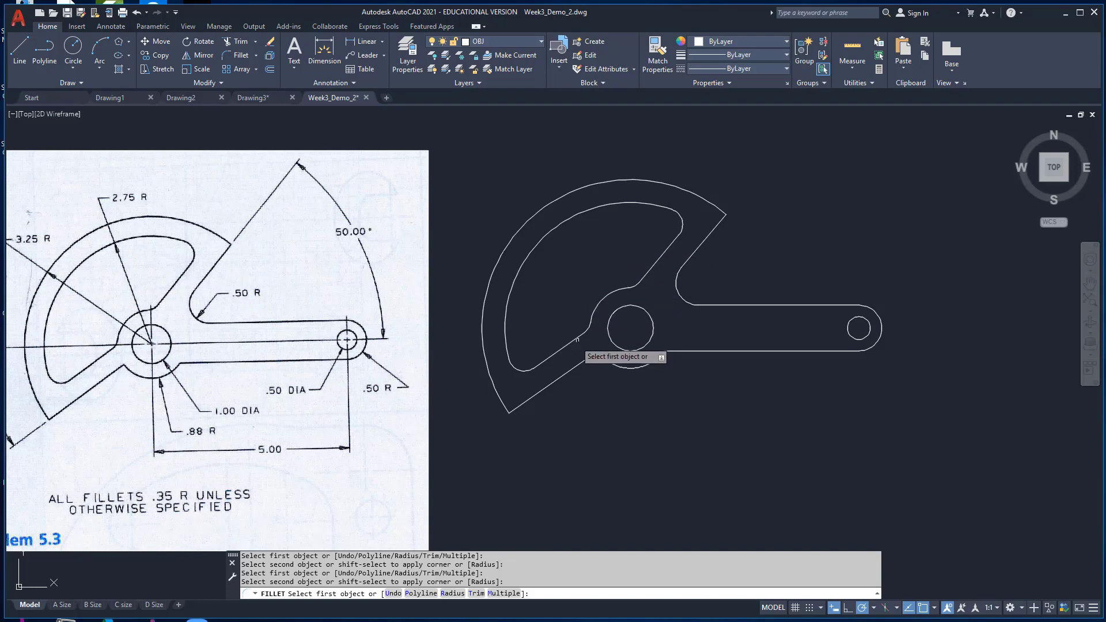
{"action": "key", "text": "Return"}
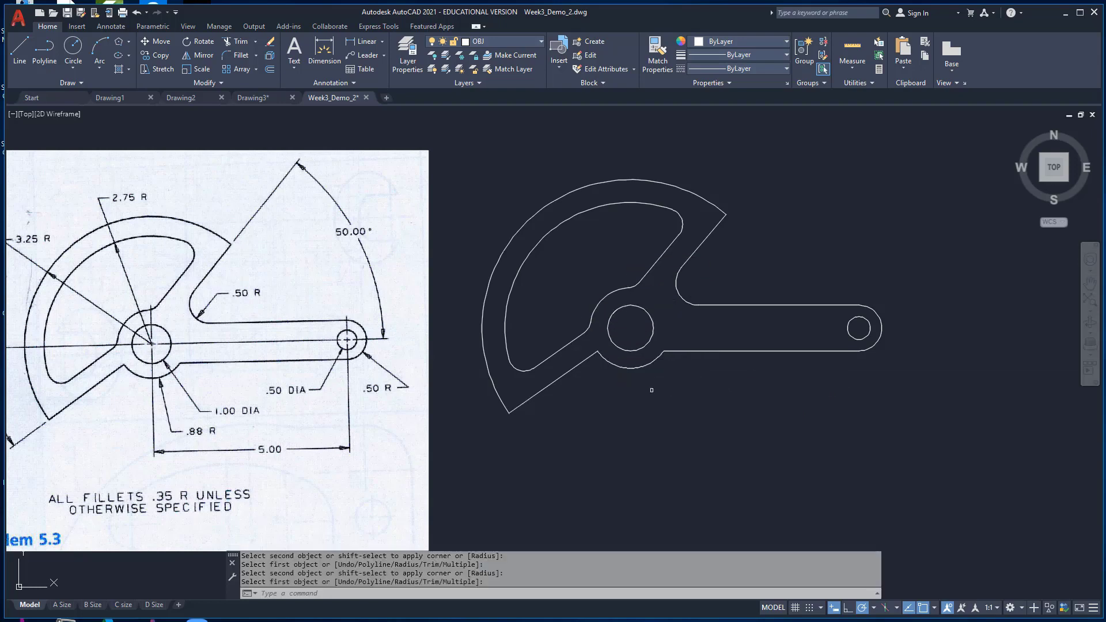